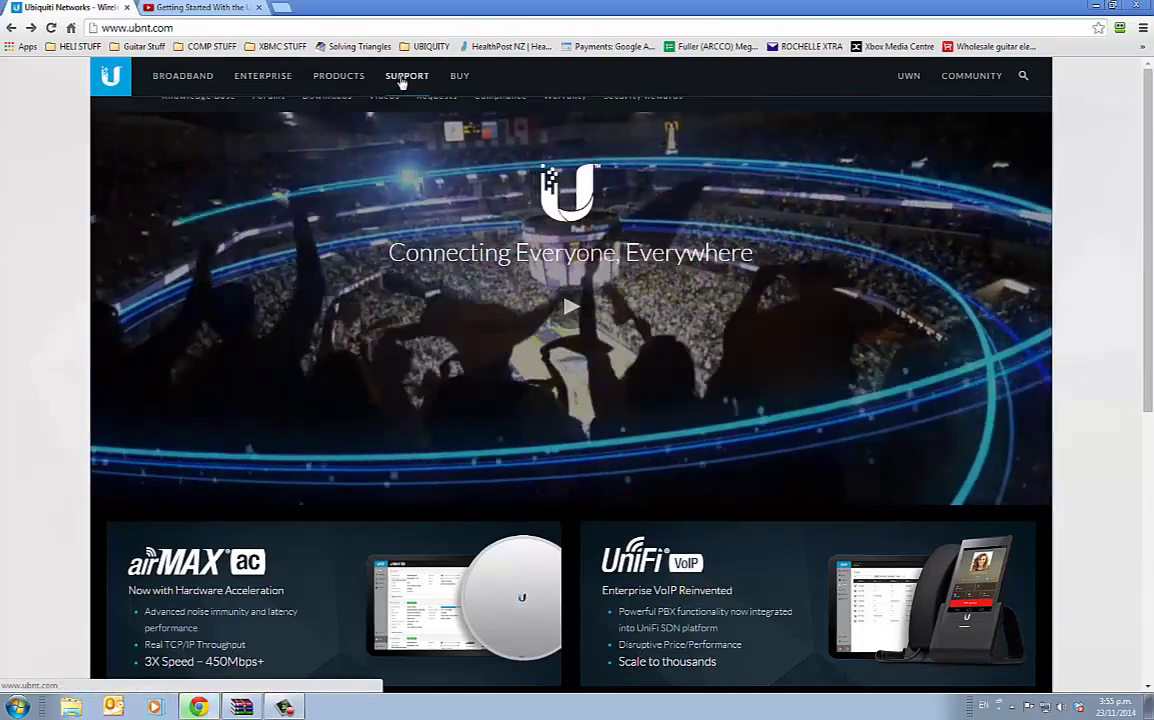
Open the UniFi 3.2.7 release blog post by way of the support forums' UniFi Wireless board and its pinned release topic.
mouse_move(402, 84)
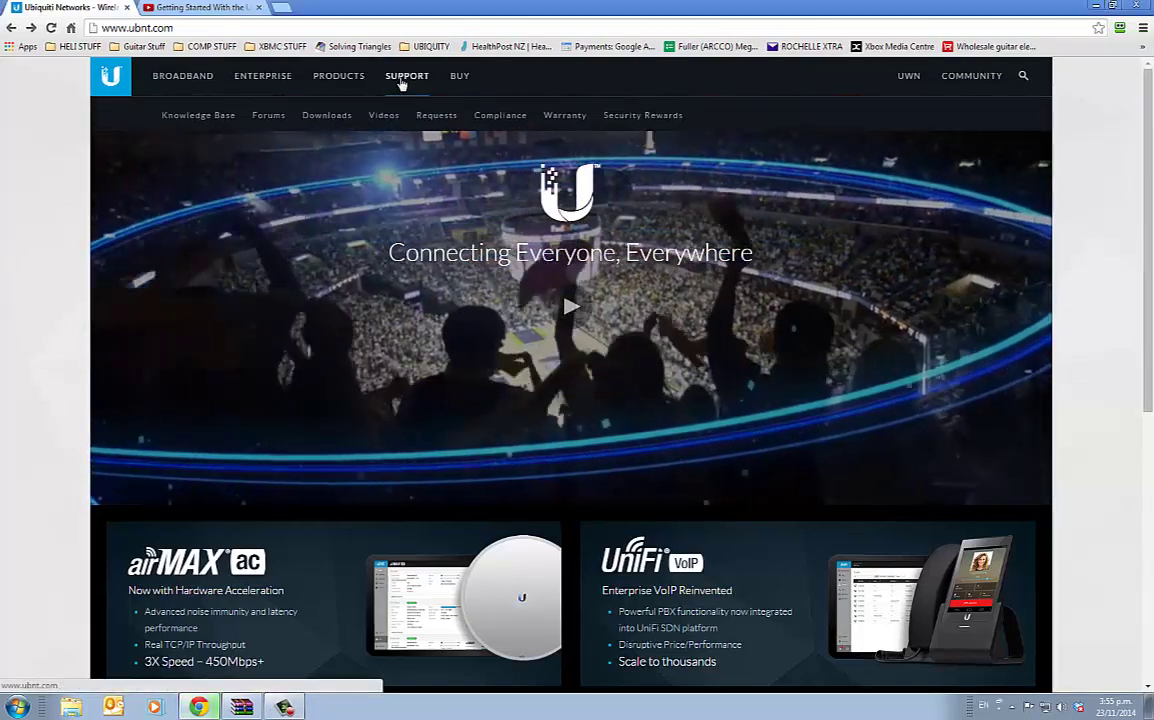
left_click(269, 118)
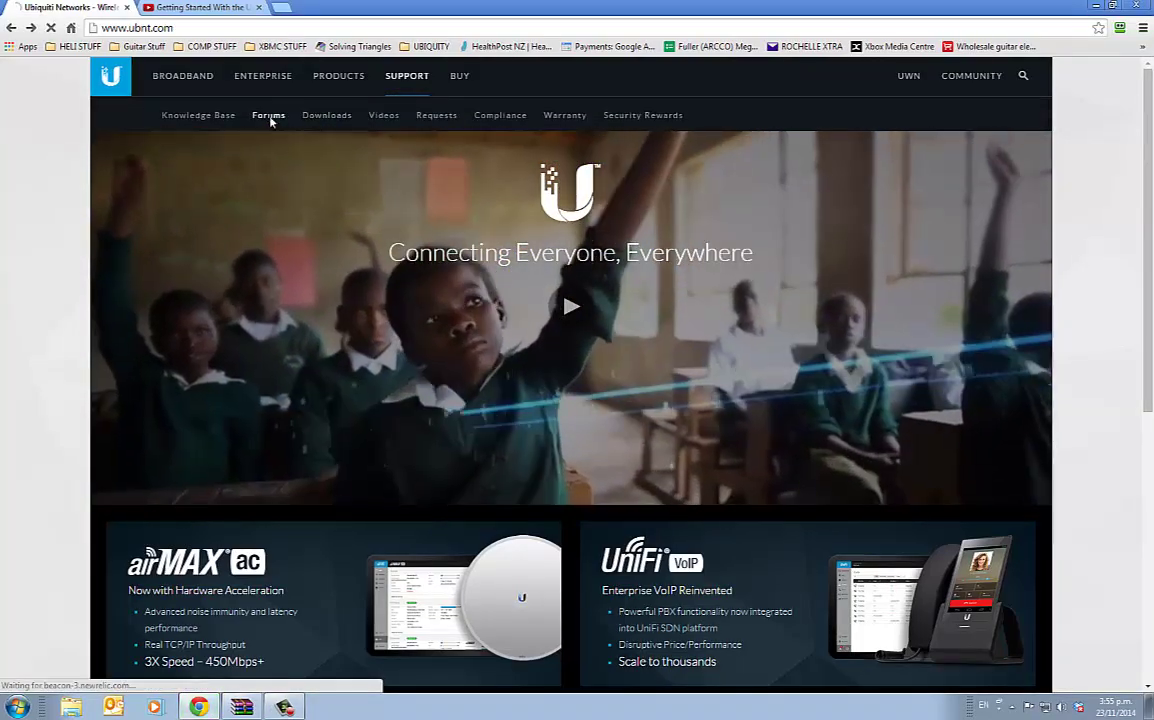
scroll(194, 314, "down", 2)
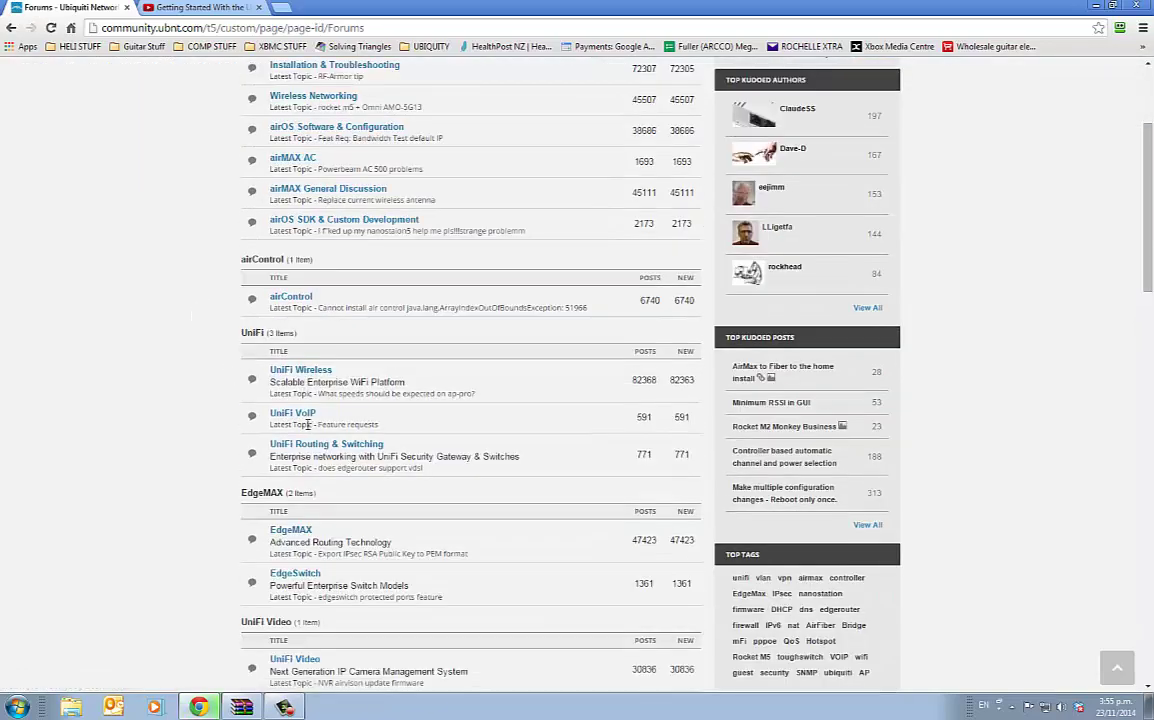
left_click(296, 371)
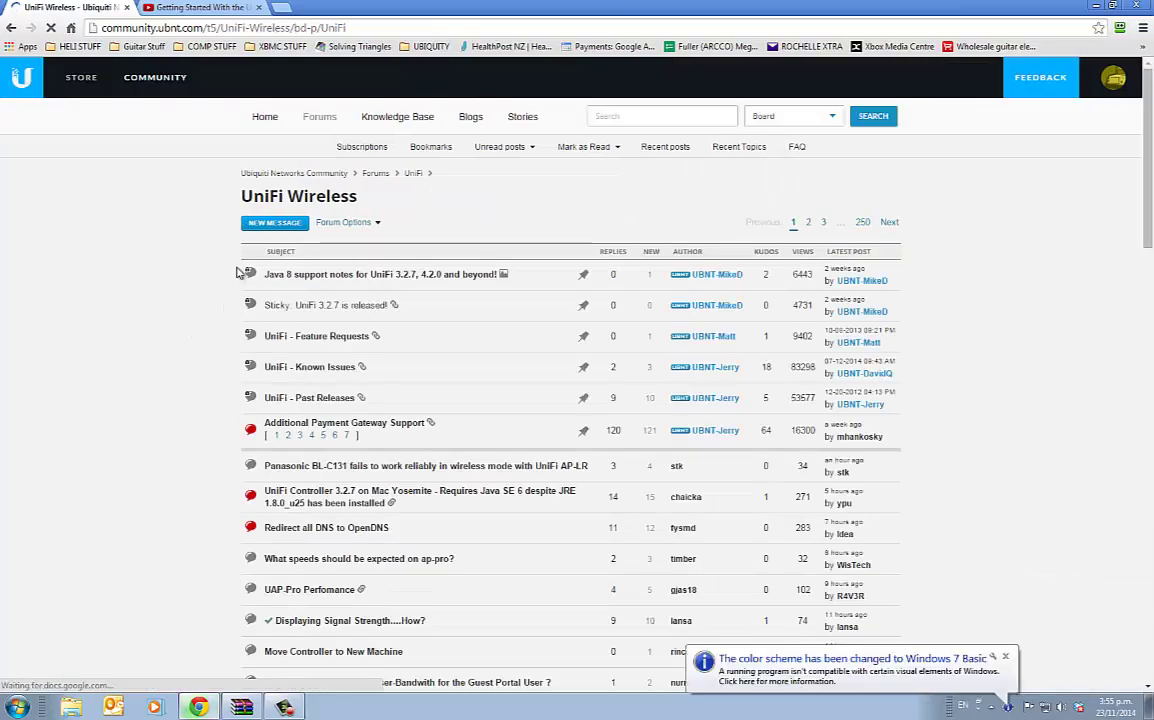
left_click(345, 312)
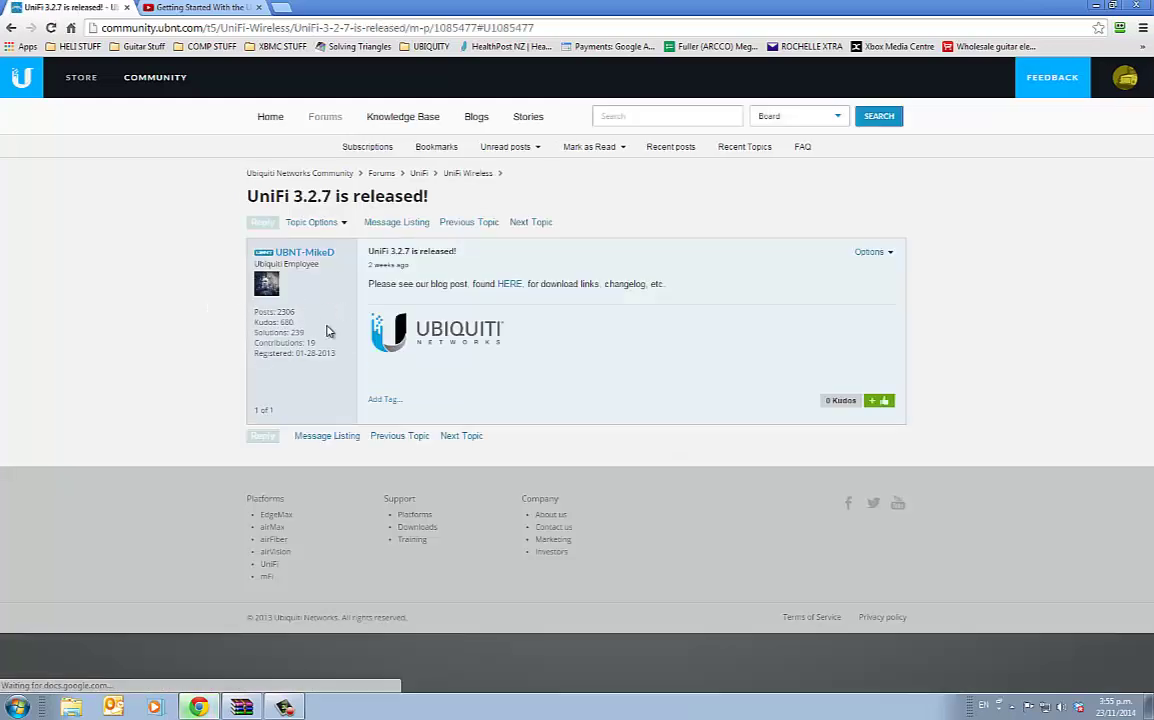
left_click(508, 286)
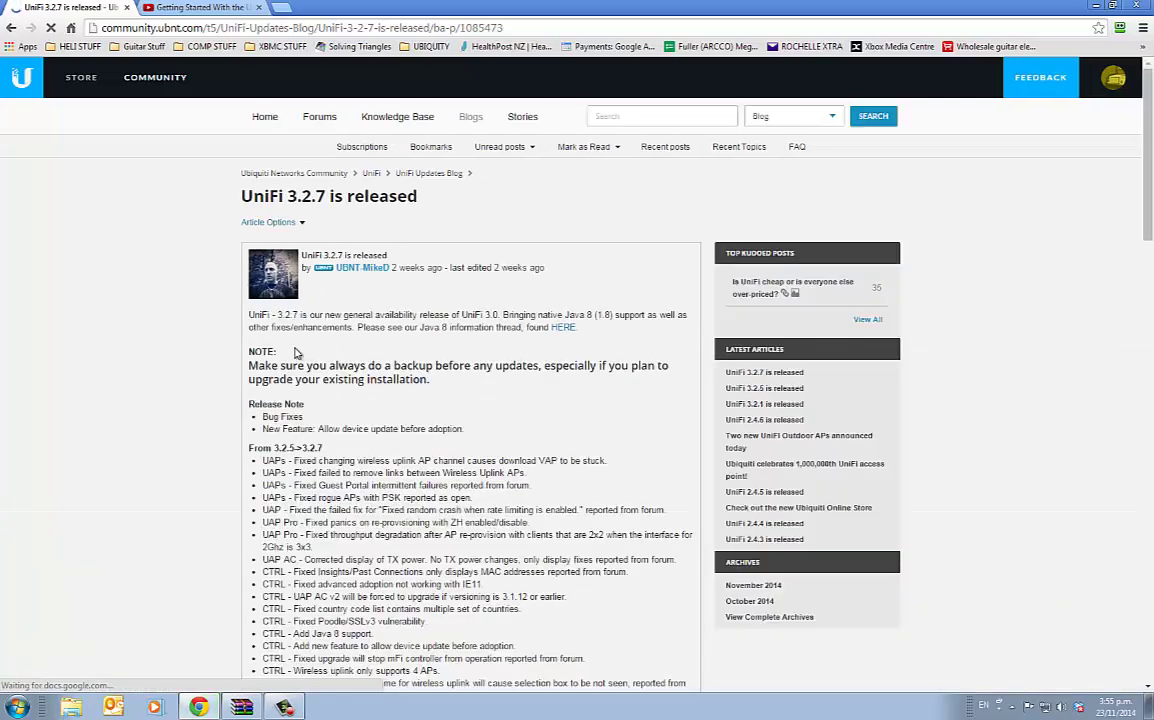
Read through the UniFi 3.2.7 release notes and upgrade instructions down to the controller download links.
scroll(296, 348, "down", 1)
scroll(296, 348, "down", 1)
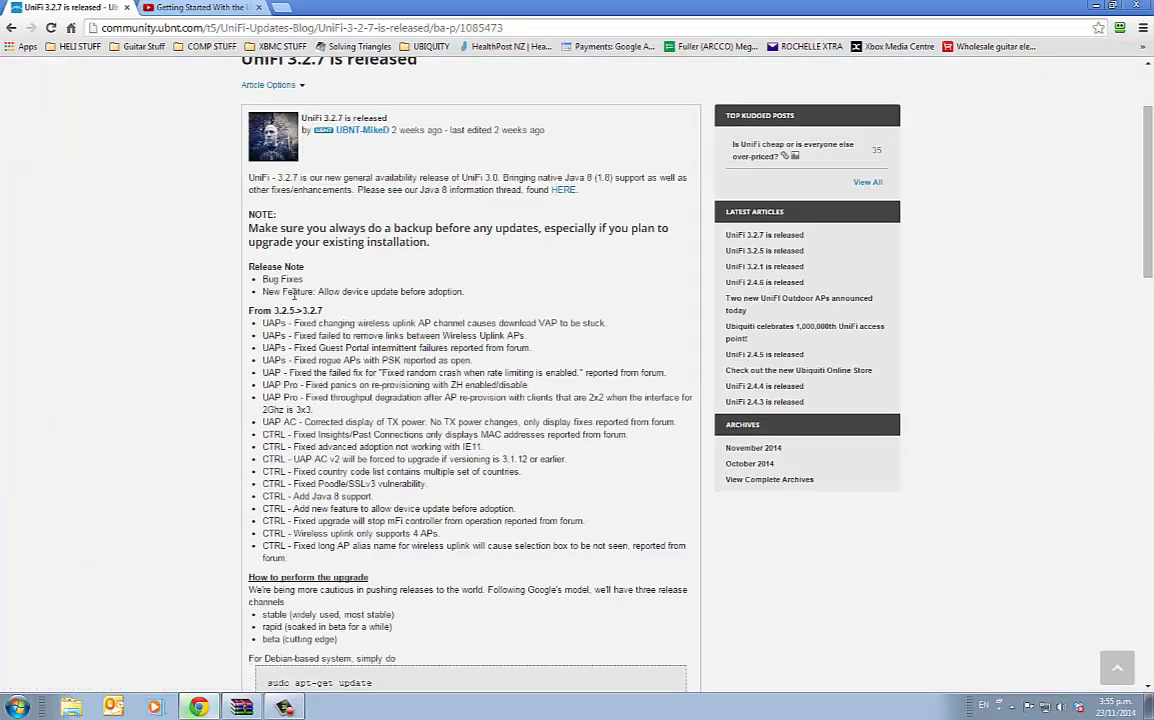
scroll(390, 236, "down", 1)
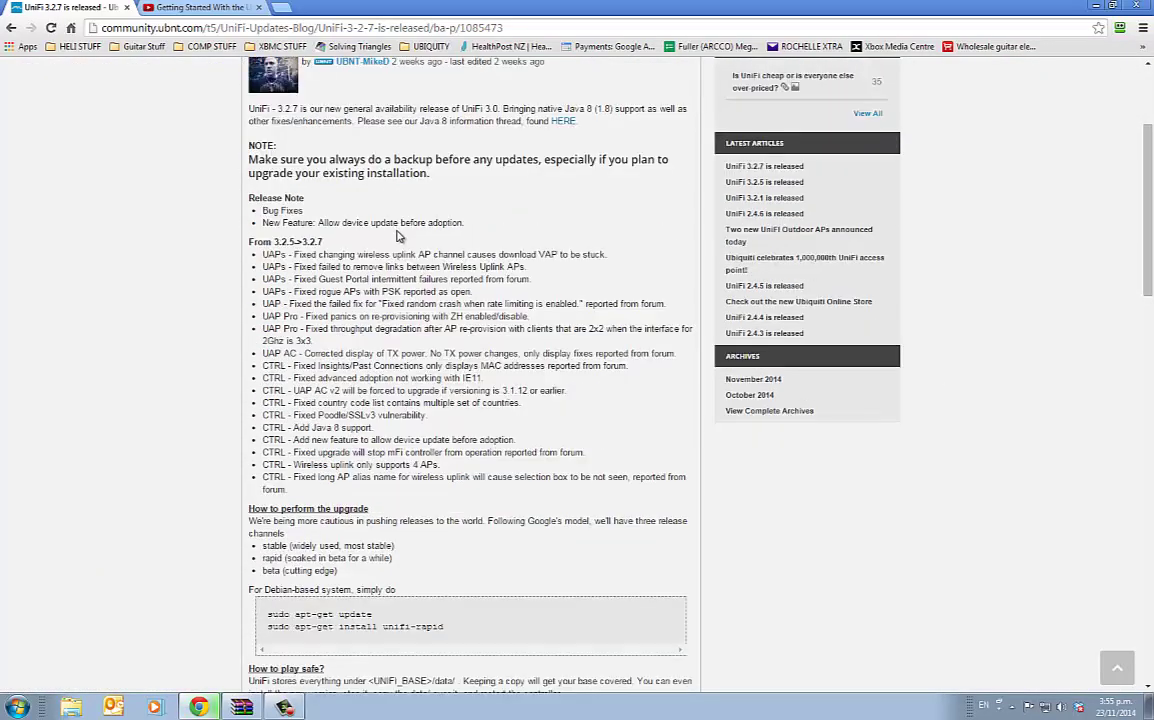
scroll(397, 236, "down", 2)
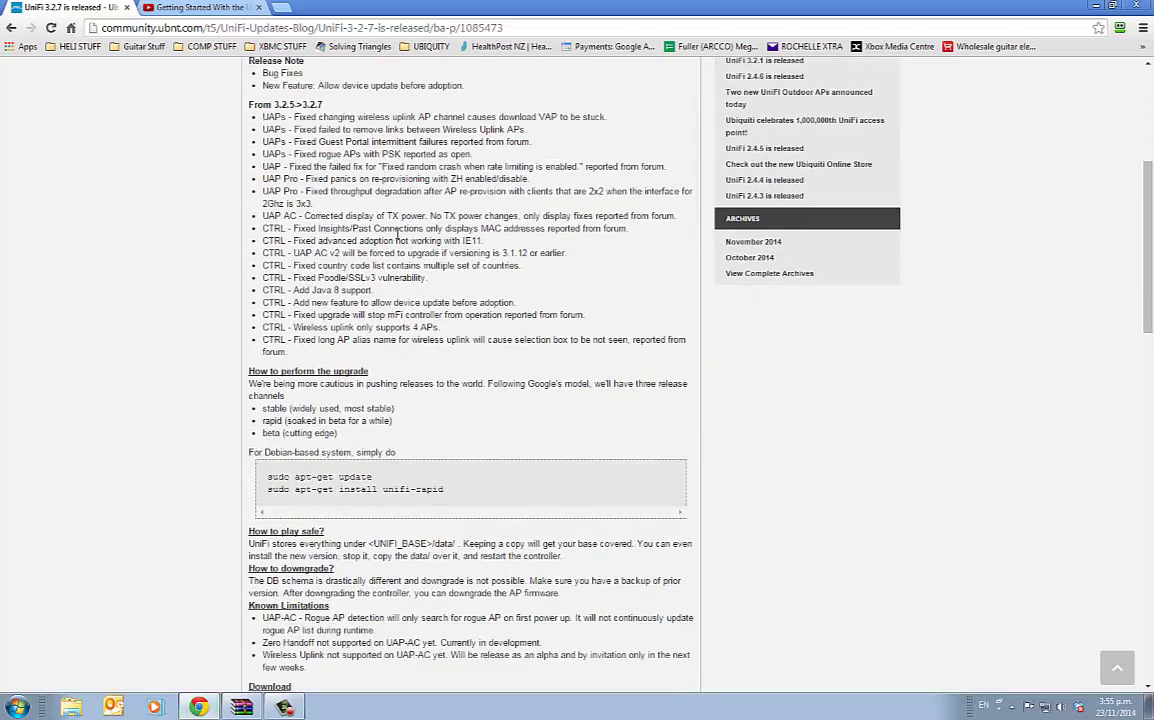
scroll(397, 236, "down", 5)
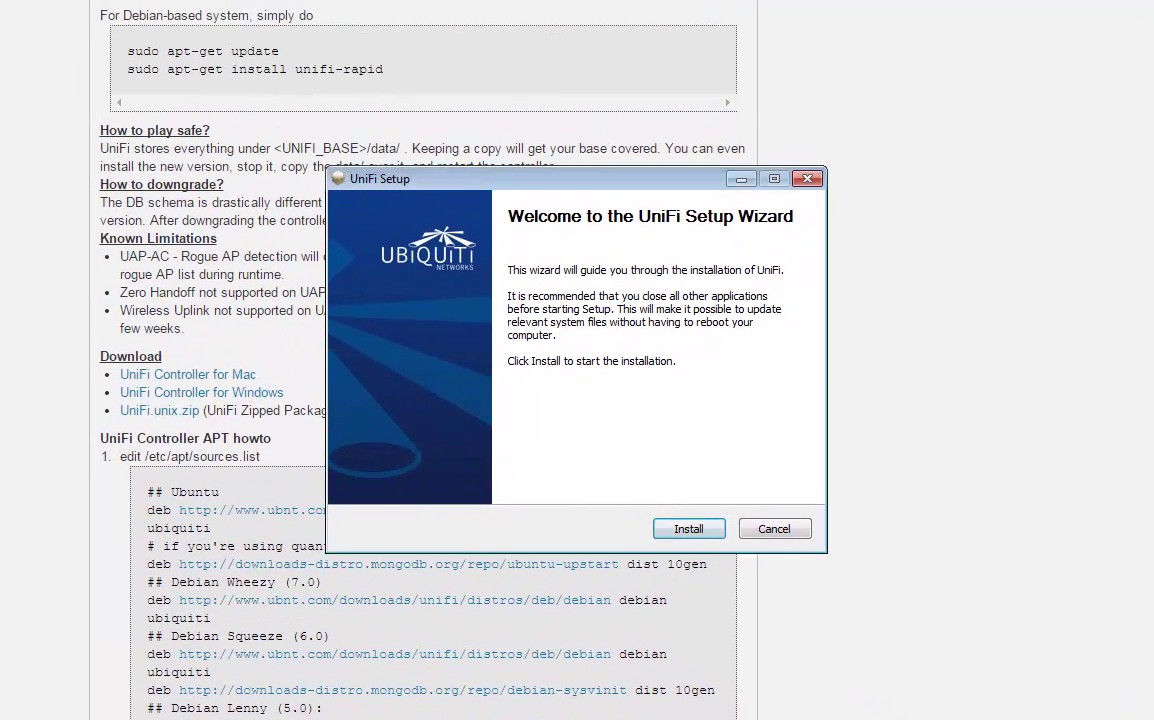
Install UniFi with the setup wizard, finish with the controller set to start, and dismiss the Java launcher errors.
key("Return")
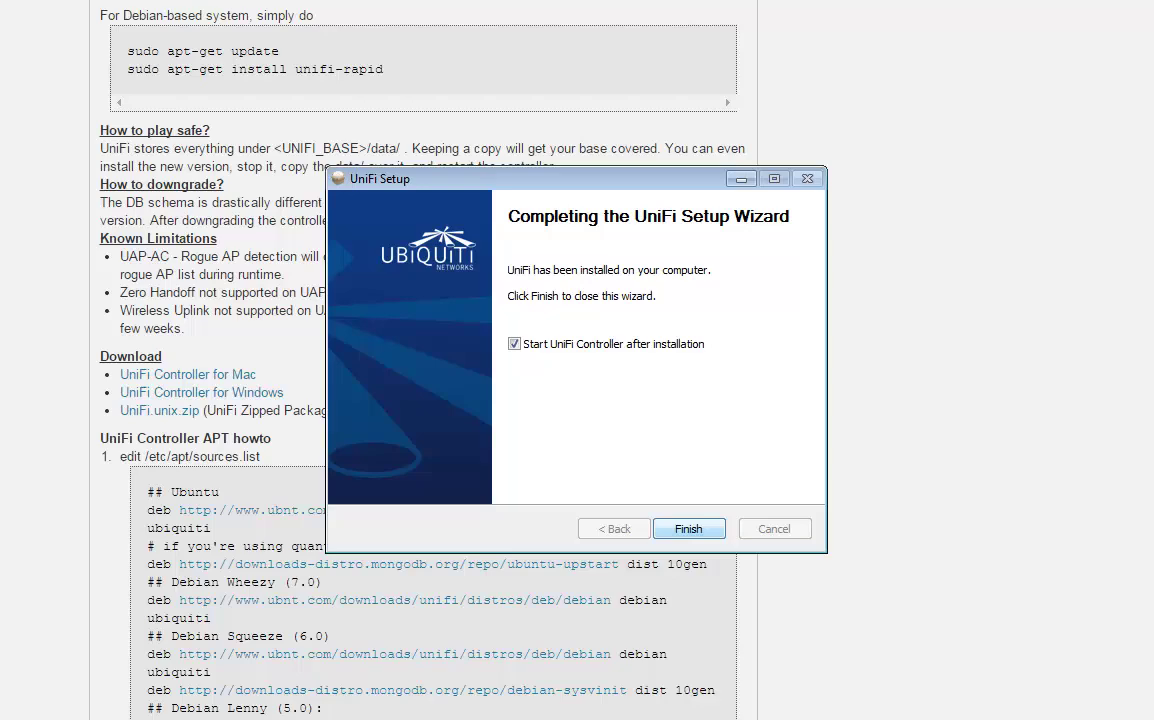
key("Return")
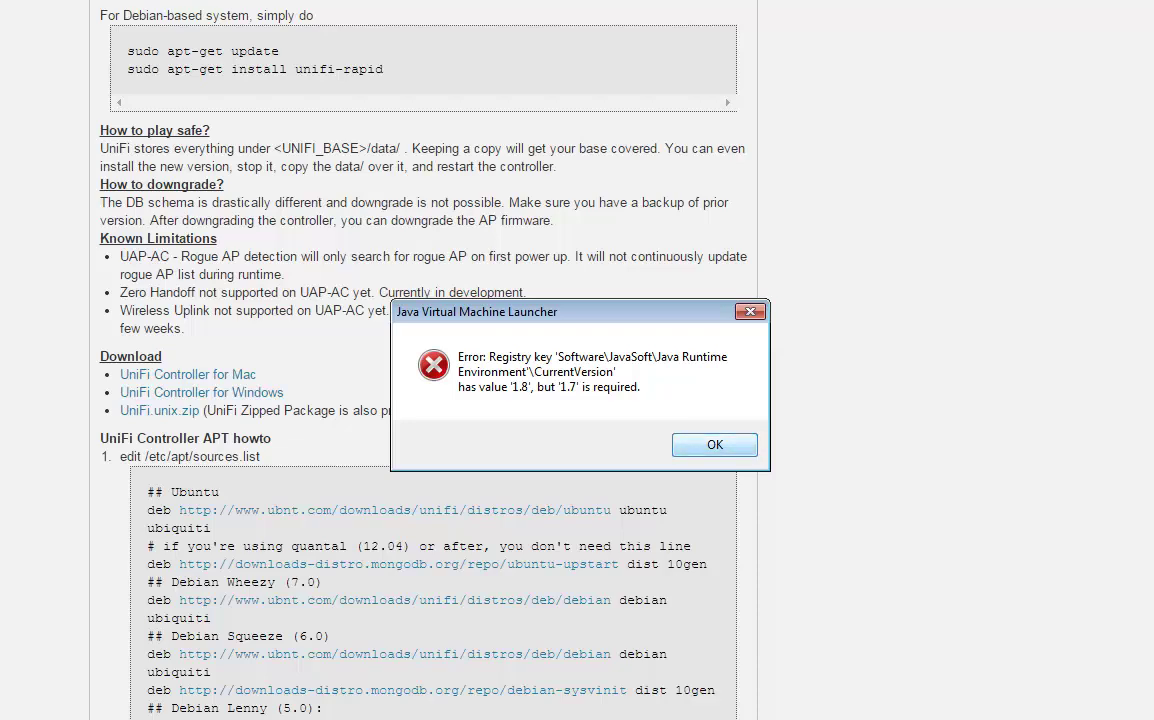
key("Return")
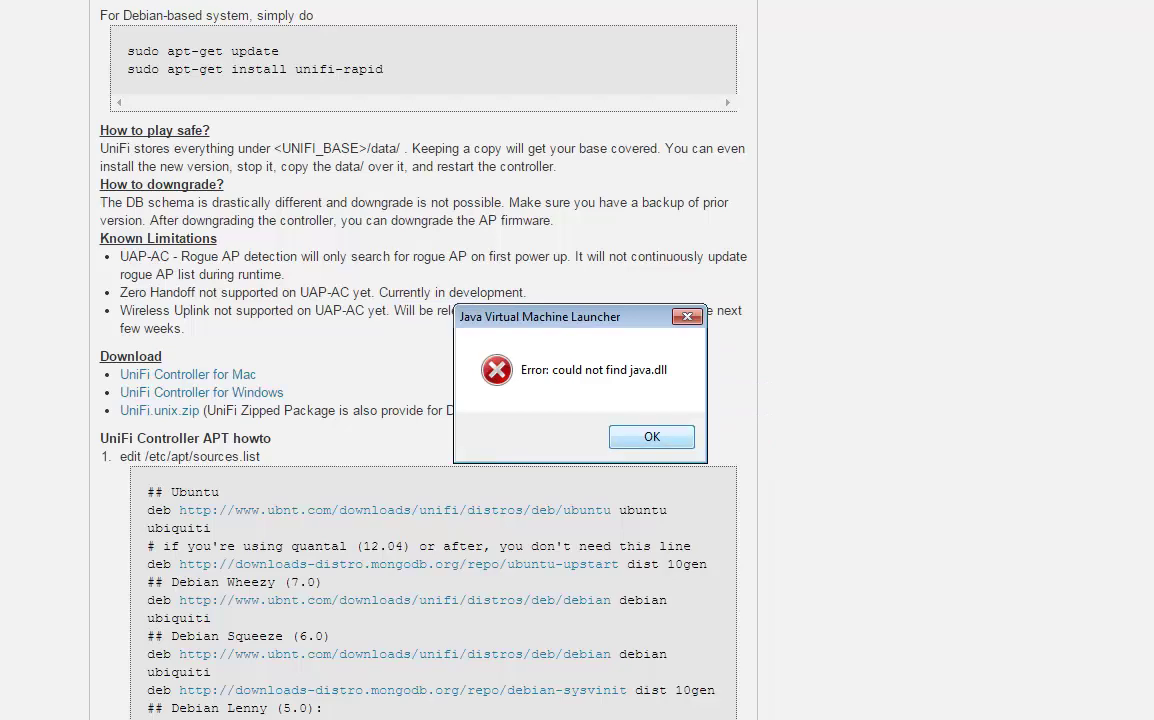
key("Return")
key("Return")
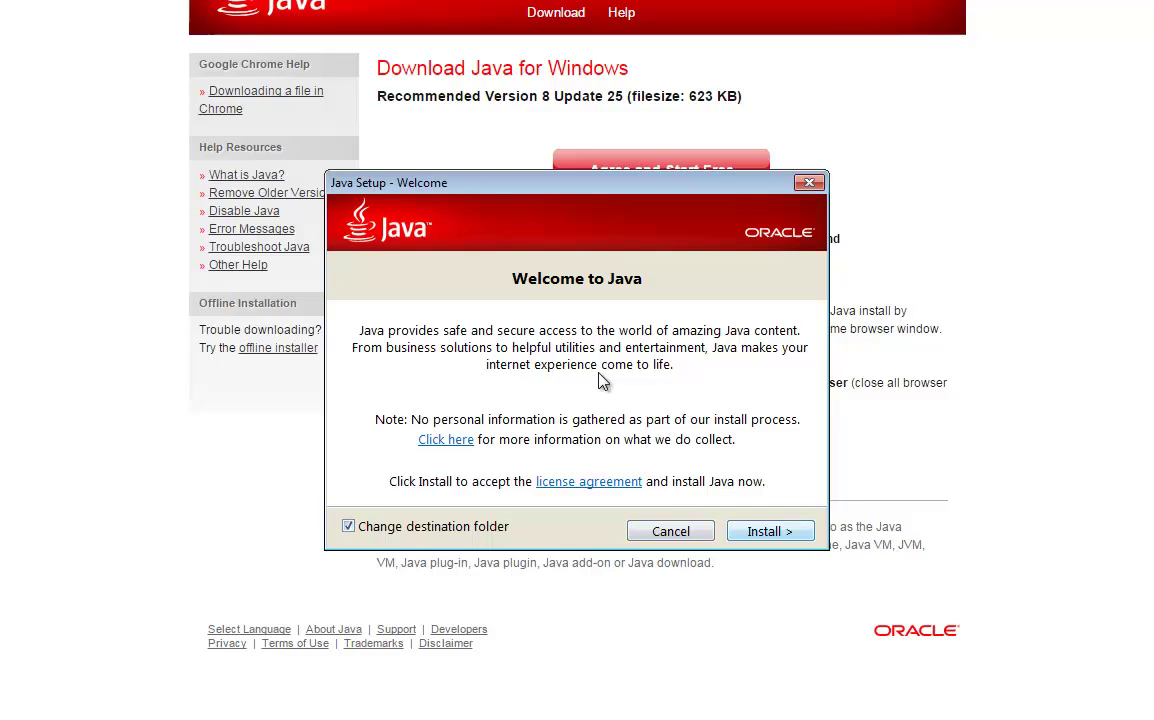
Install Java with the change destination folder option enabled, and highlight the download page's note about restarting the browser.
key("Return")
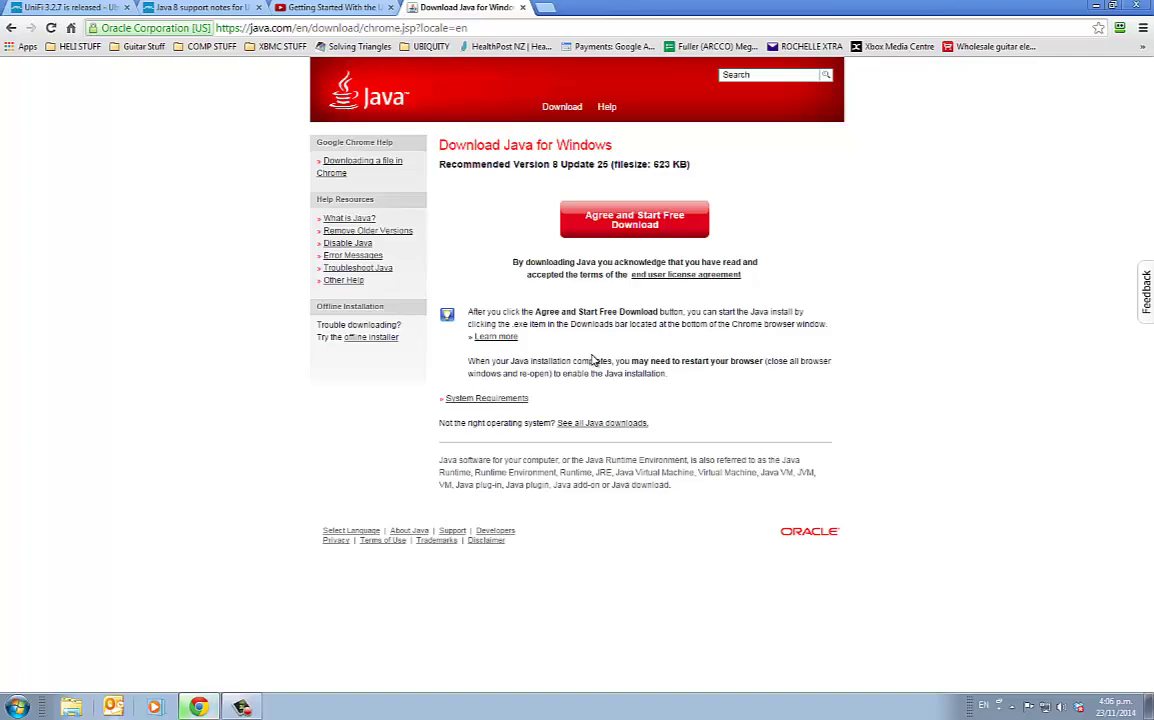
left_click_drag(468, 361, 546, 361)
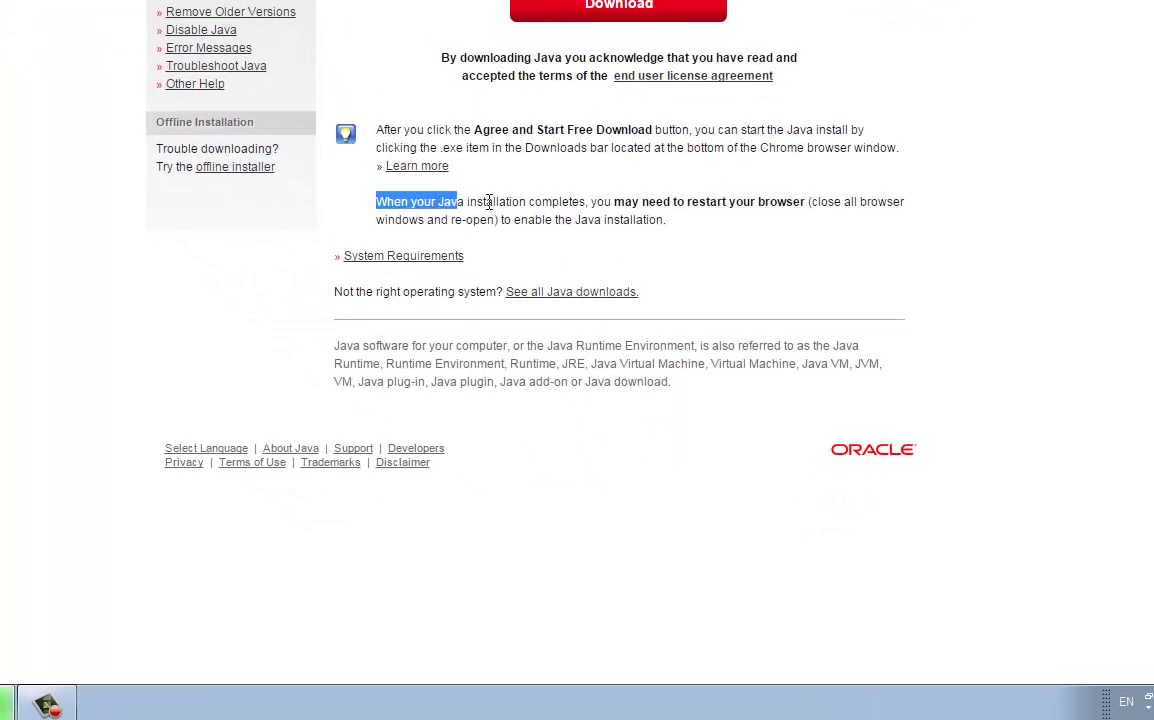
left_click_drag(489, 202, 677, 216)
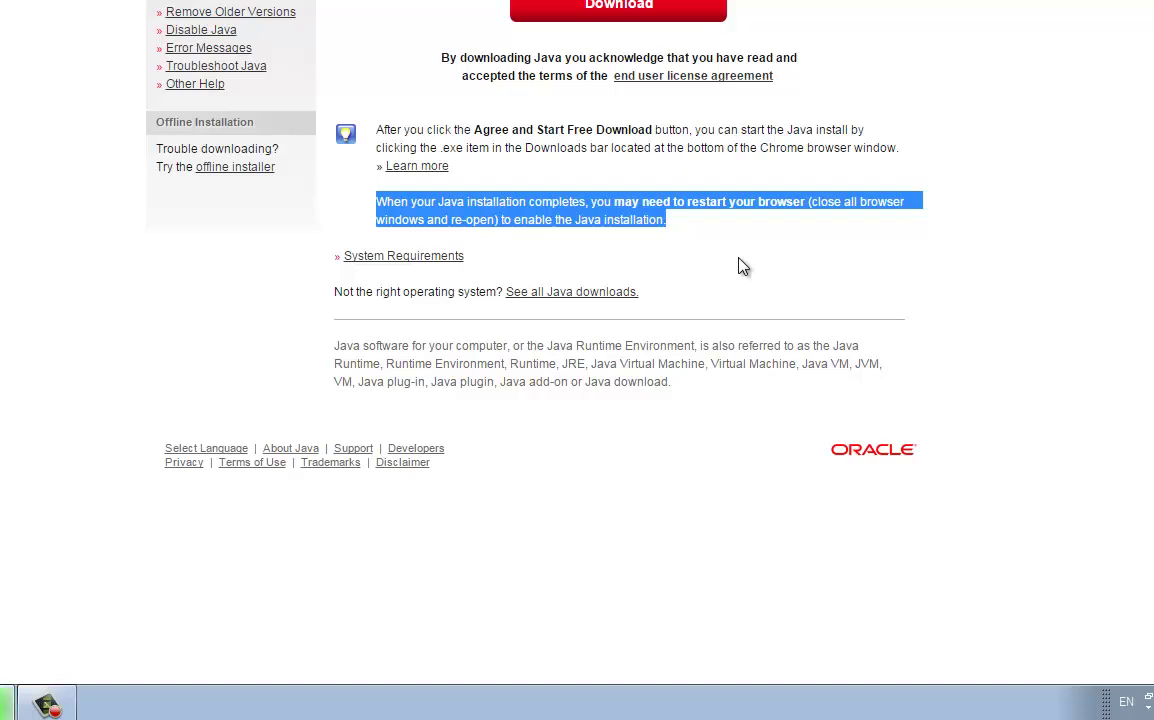
left_click(739, 260)
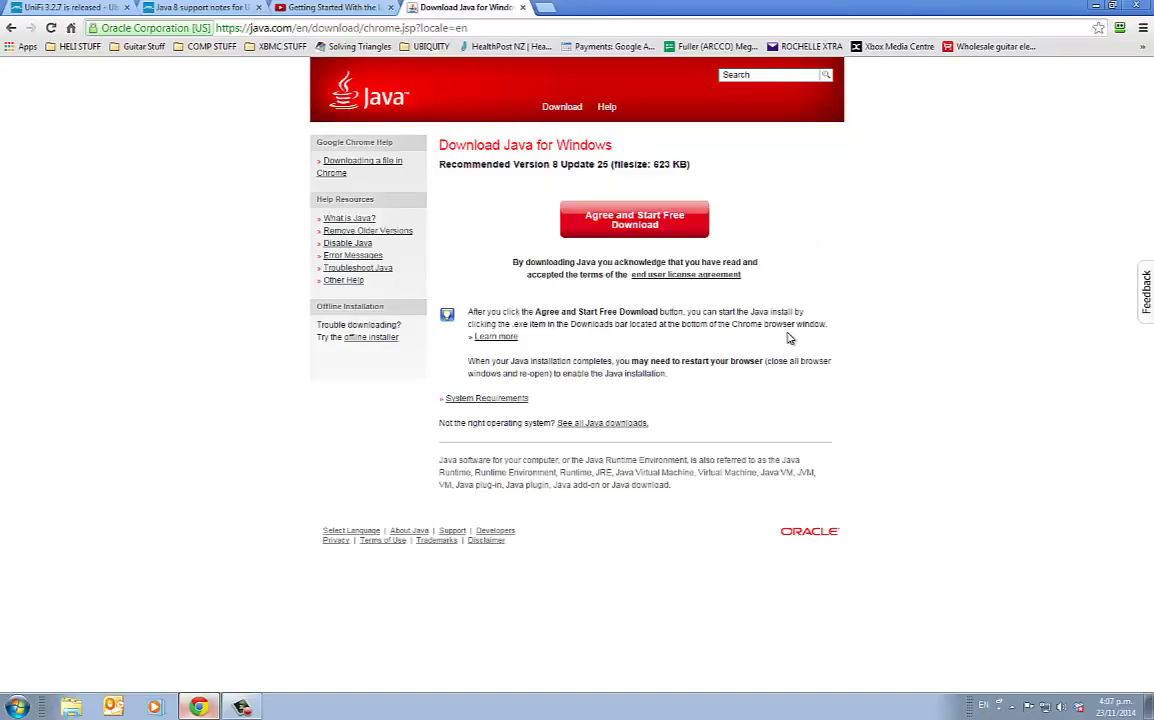
key("alt+Tab")
key("alt+Tab")
key("alt+Tab")
key("alt+Tab")
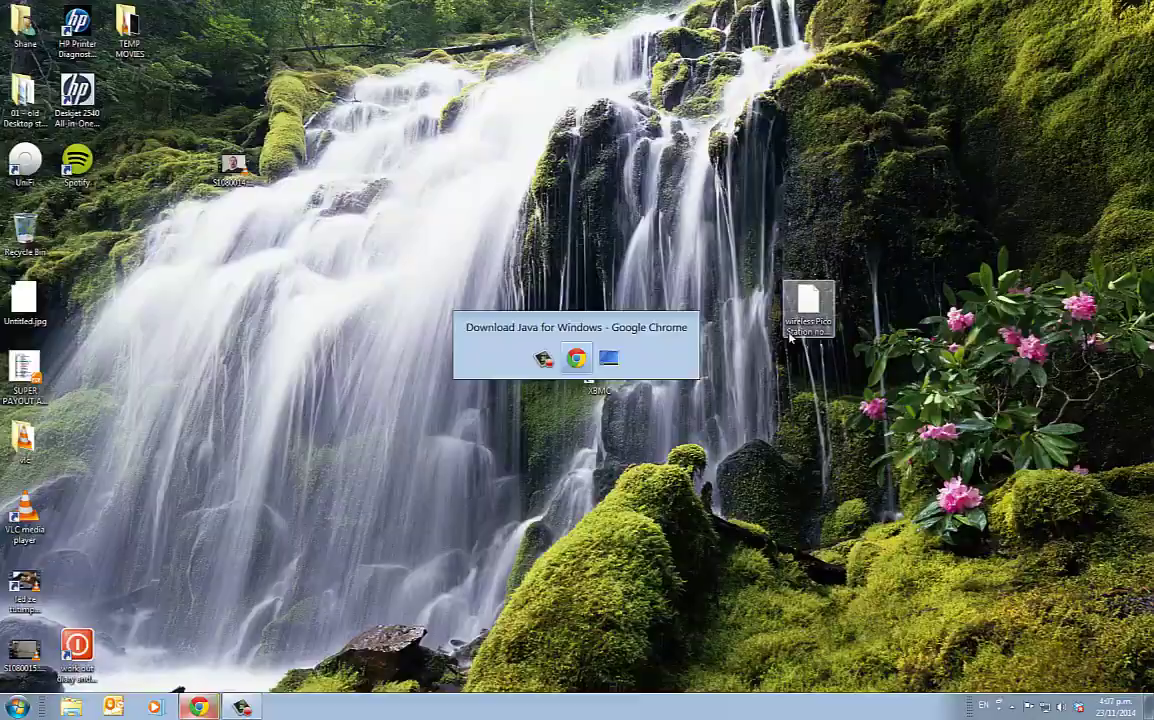
key("alt+Tab")
key("alt+Tab")
key("alt+Tab")
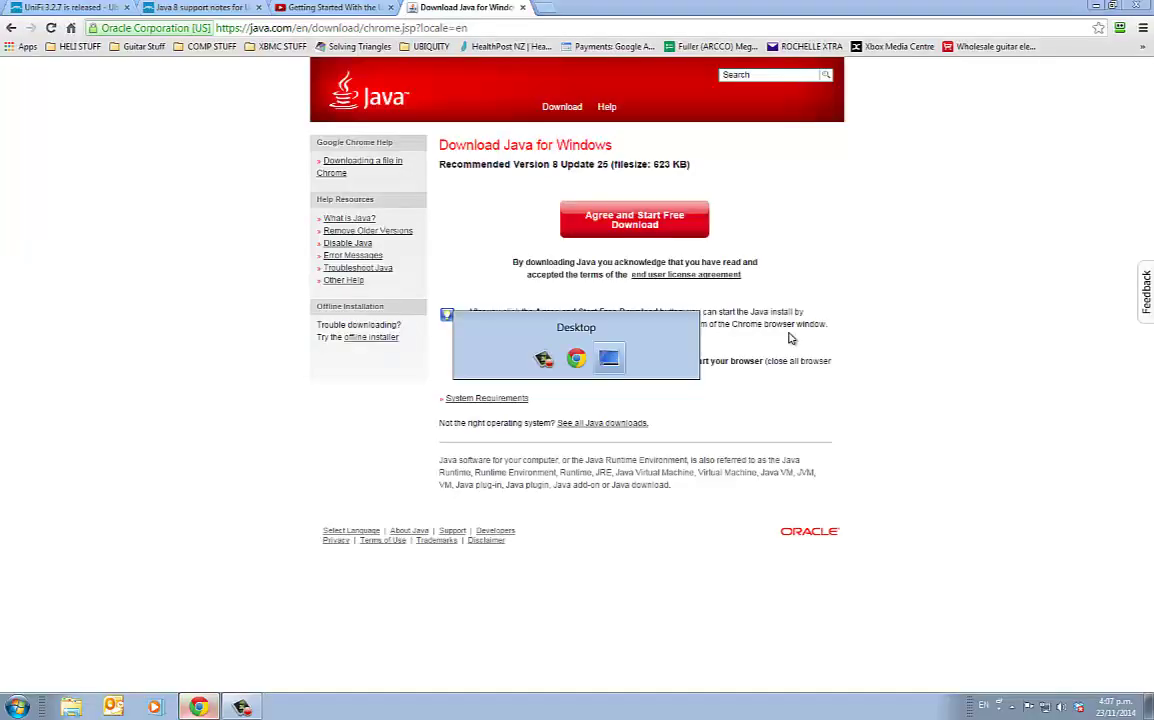
key("alt+Tab")
key("alt+Tab")
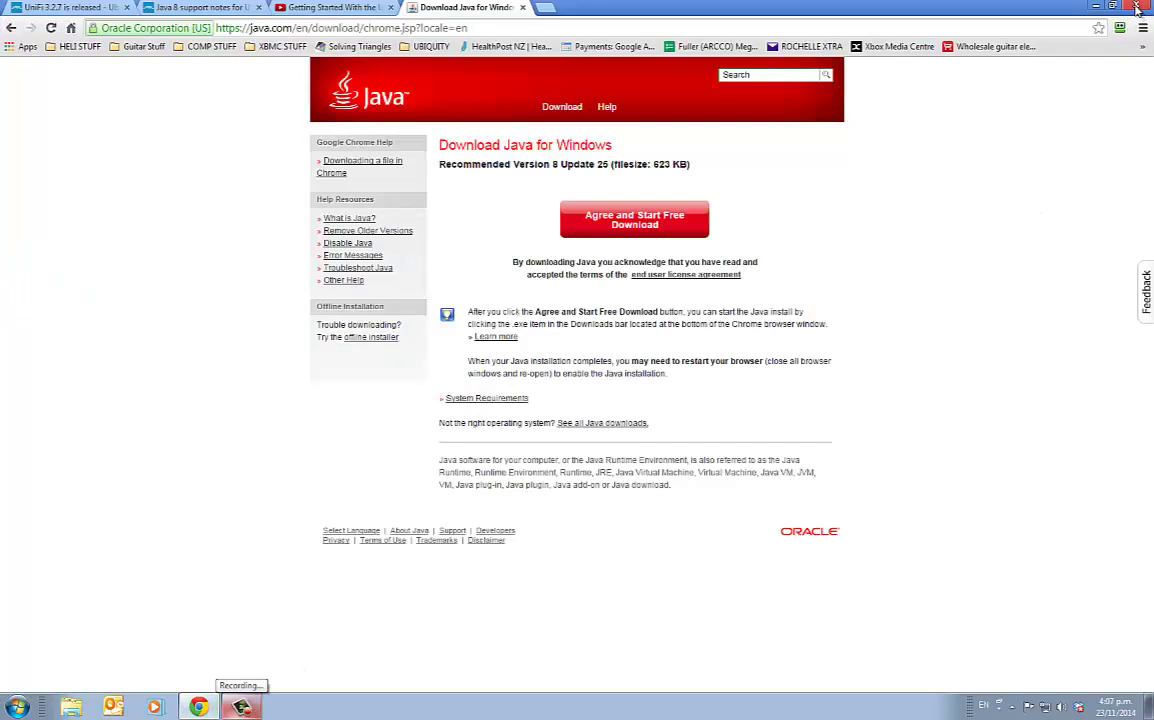
Close the browser with all its tabs and start UniFi from the Ubiquiti UniFi program group.
left_click(1138, 9)
left_click(583, 125)
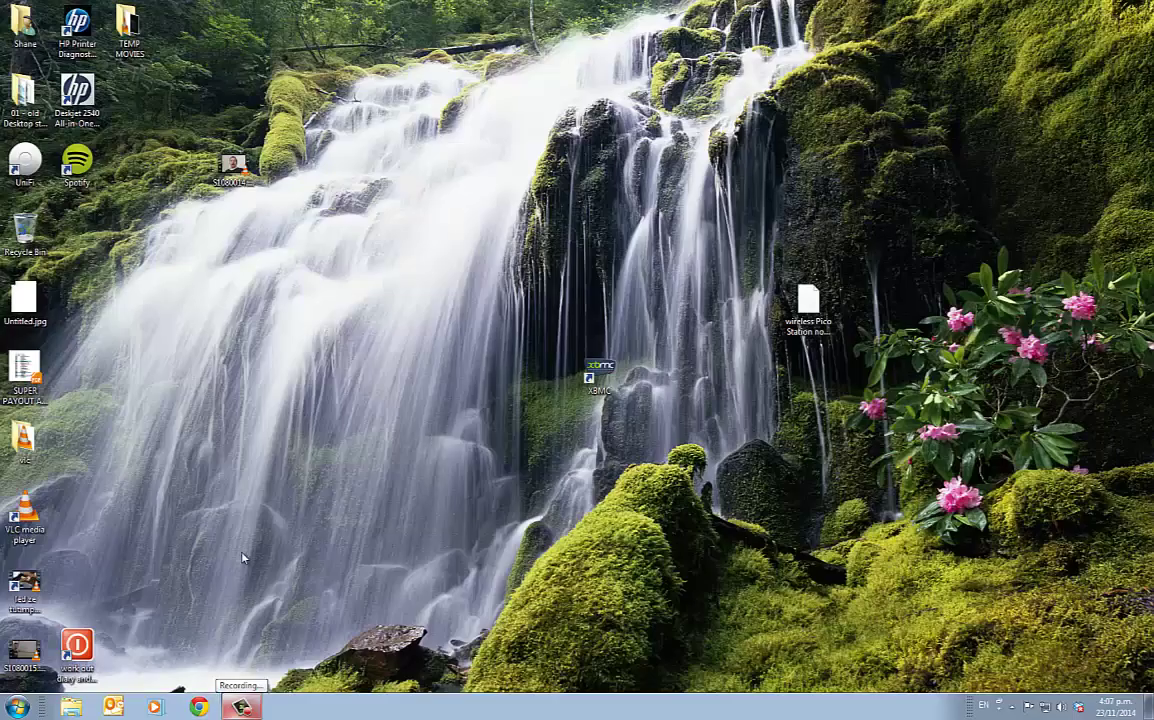
key("super")
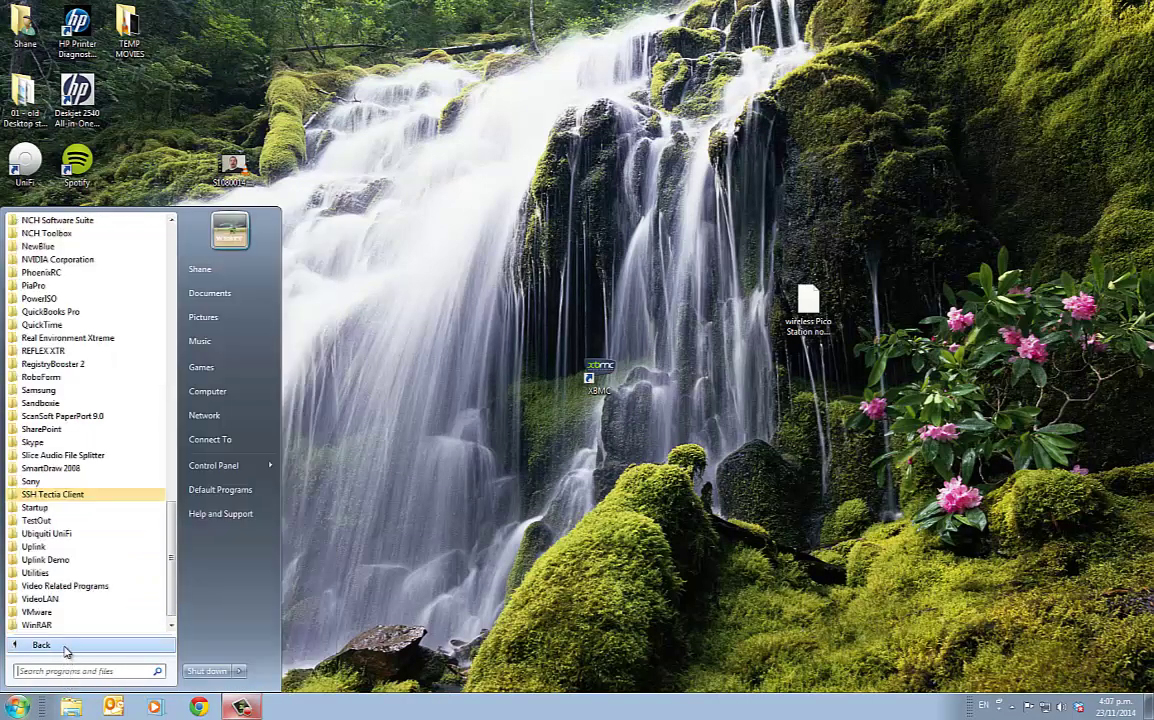
mouse_move(62, 647)
scroll(47, 535, "down", 1)
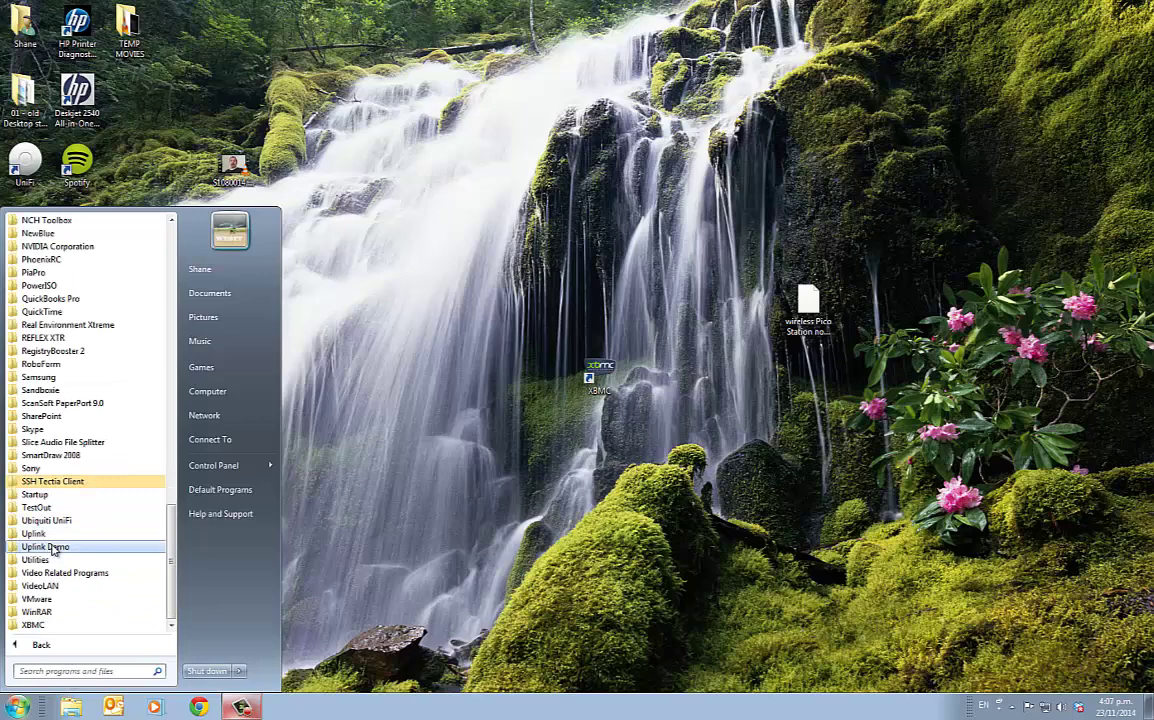
left_click(47, 535)
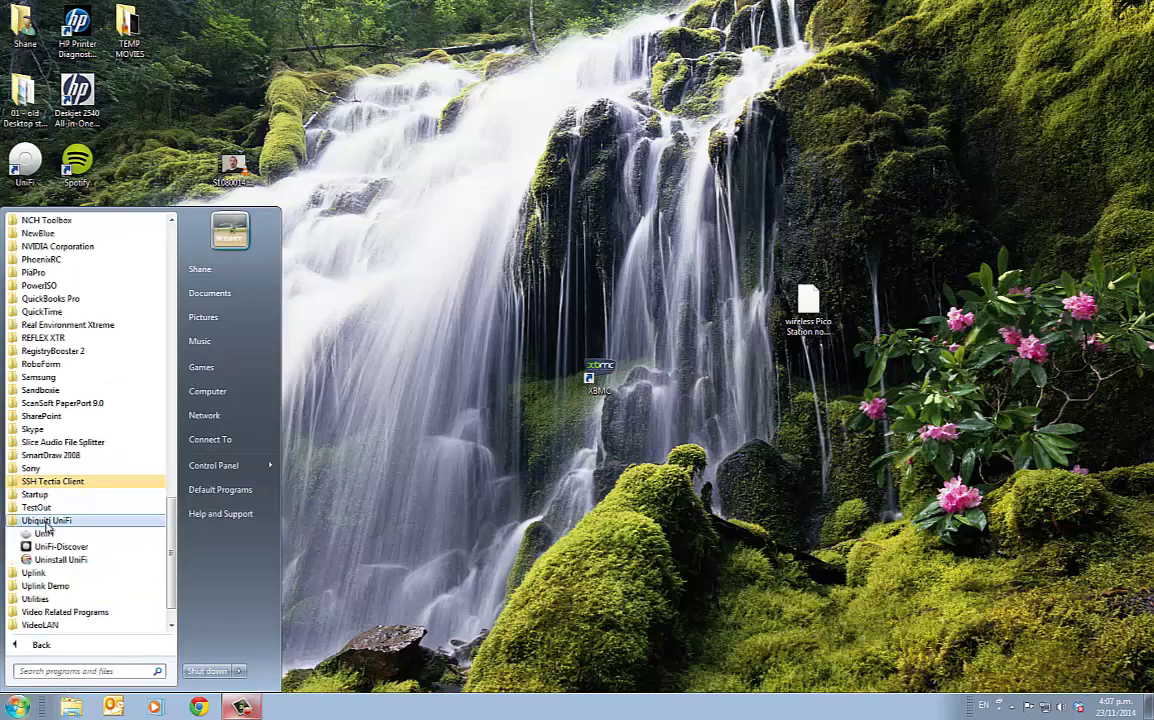
left_click(45, 548)
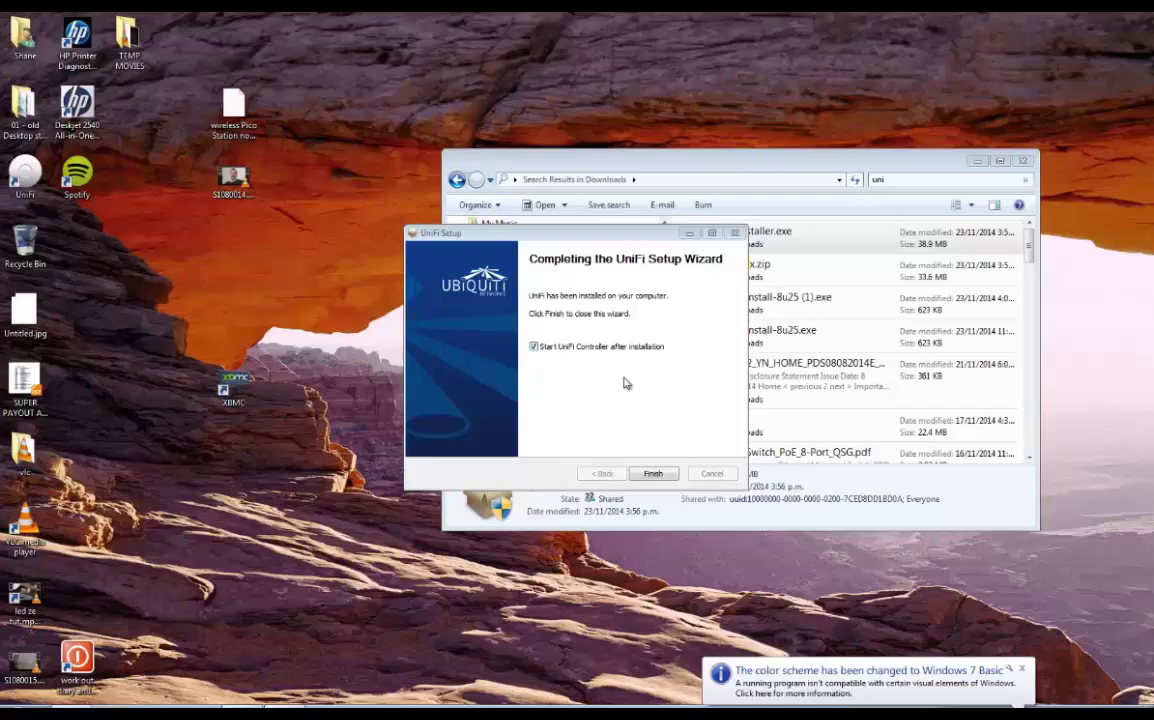
Finish the UniFi setup wizard with the controller set to start after installation, and return to the desktop.
left_click(654, 475)
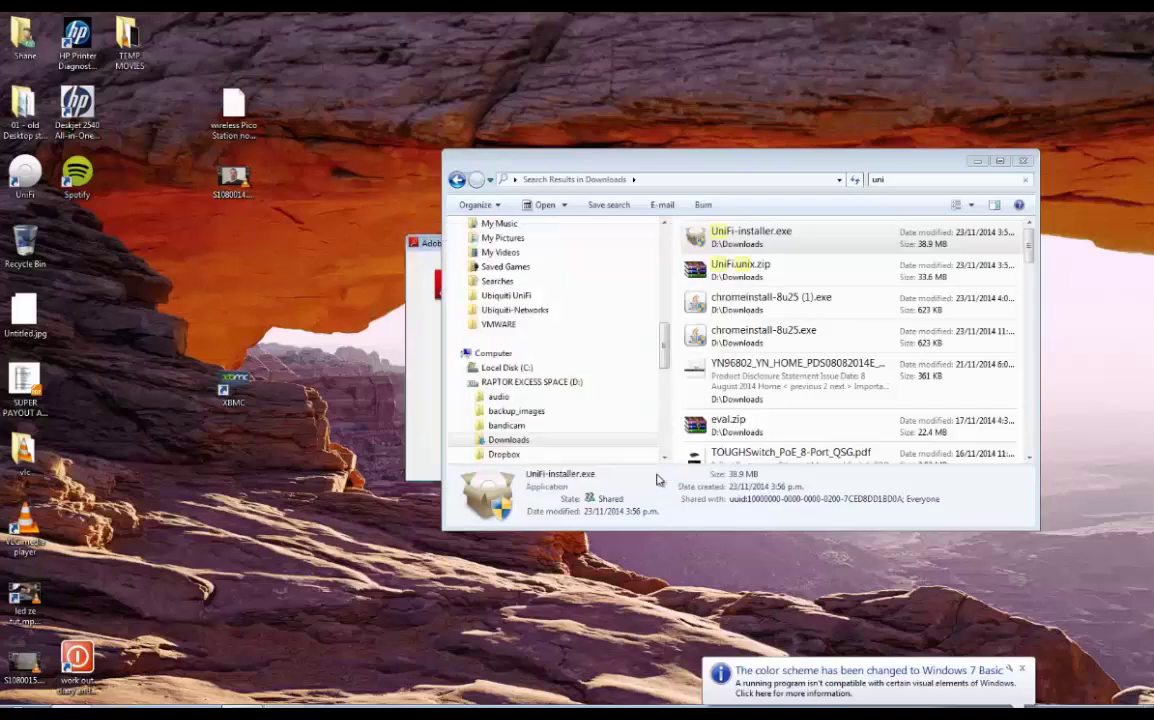
left_click(410, 307)
key("super+d")
Try to start UniFi from the Ubiquiti UniFi program group, and cancel the search for its missing shortcut target.
key("super")
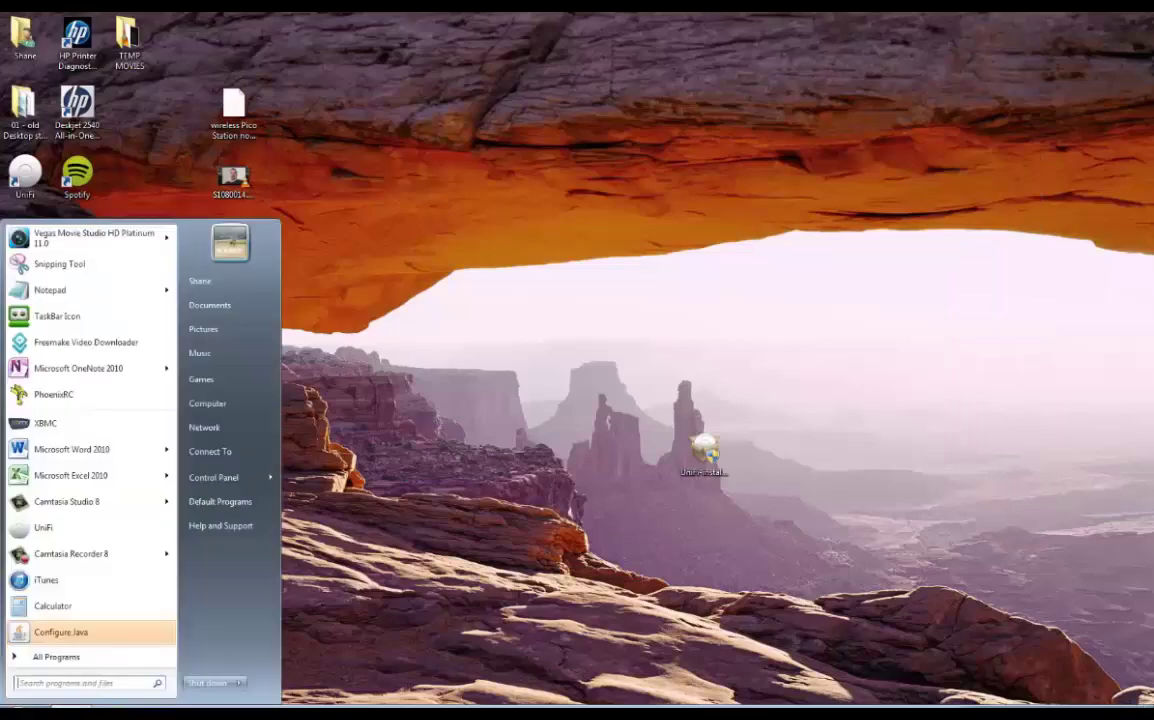
left_click(57, 658)
left_click(57, 658)
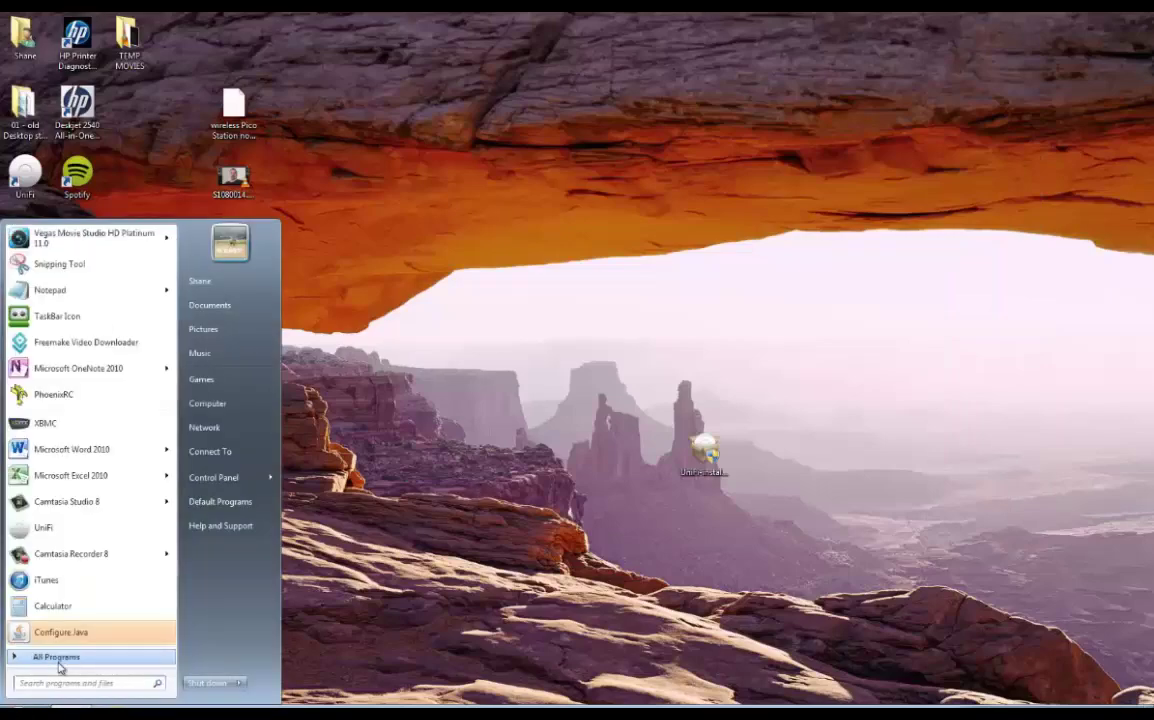
left_click(57, 658)
scroll(70, 648, "down", 8)
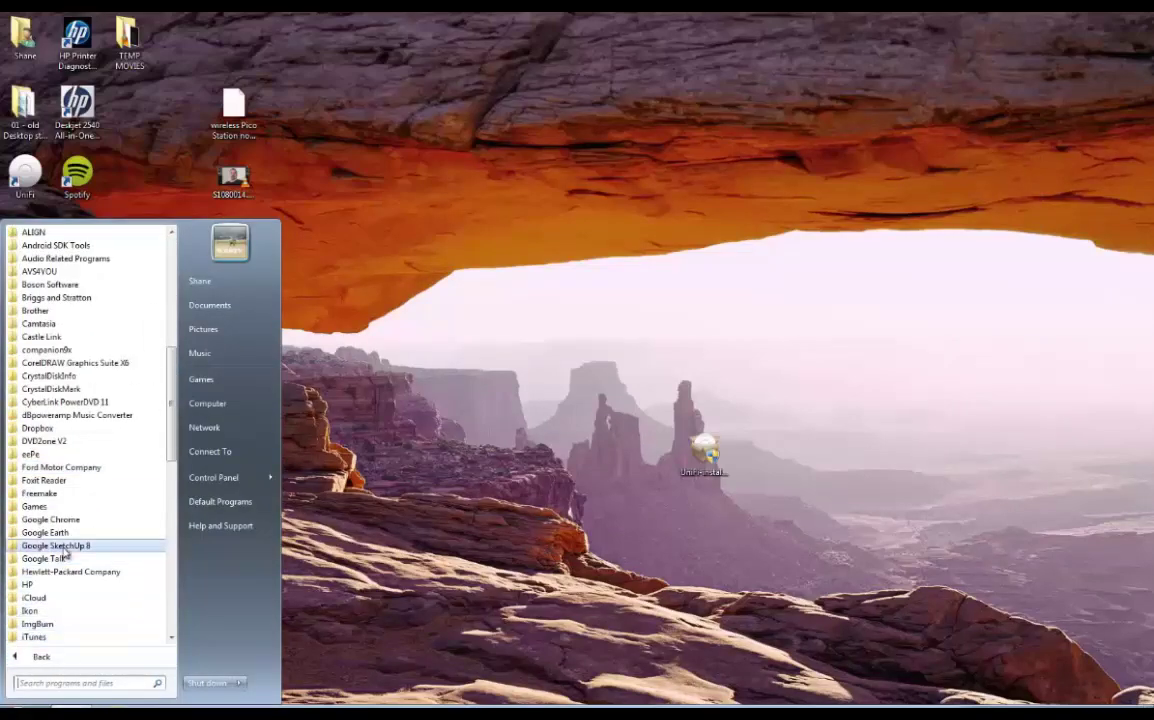
scroll(50, 607, "down", 6)
scroll(50, 607, "down", 10)
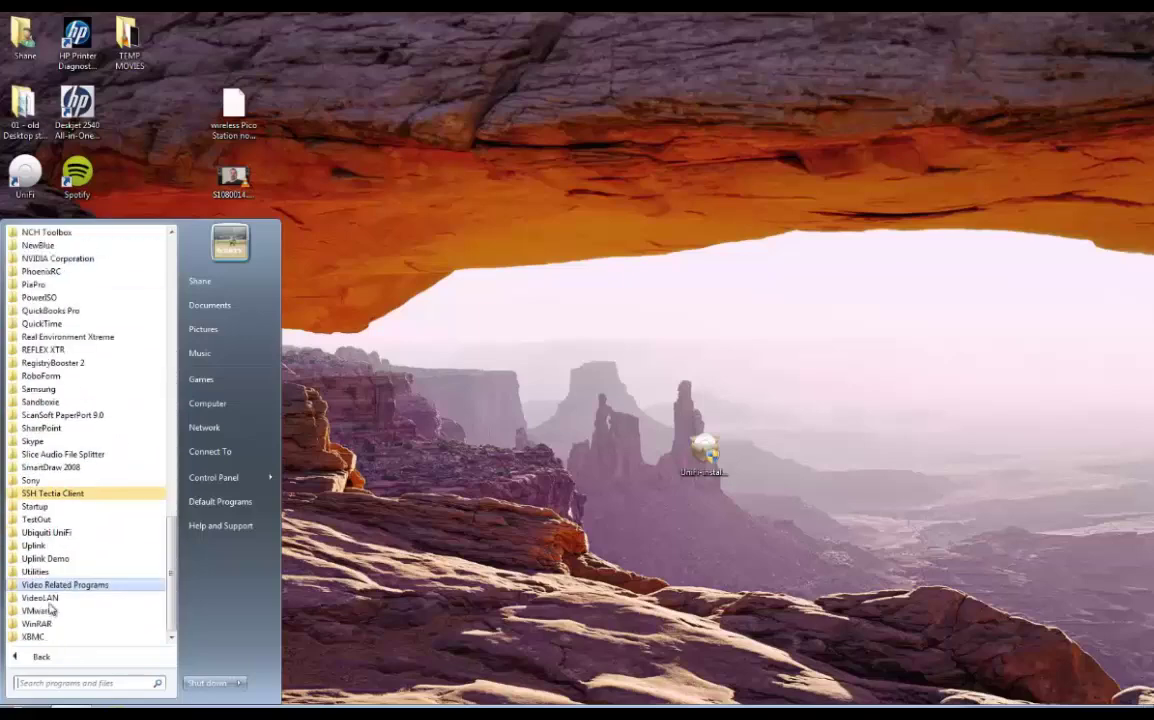
left_click(46, 533)
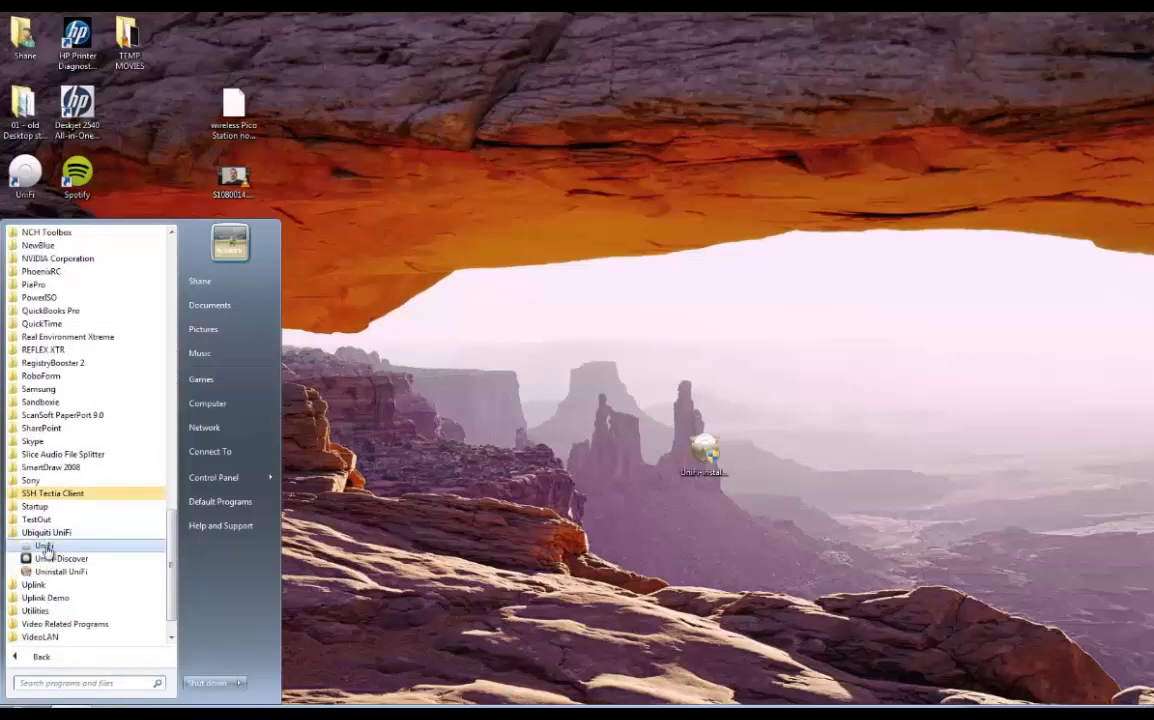
left_click(45, 546)
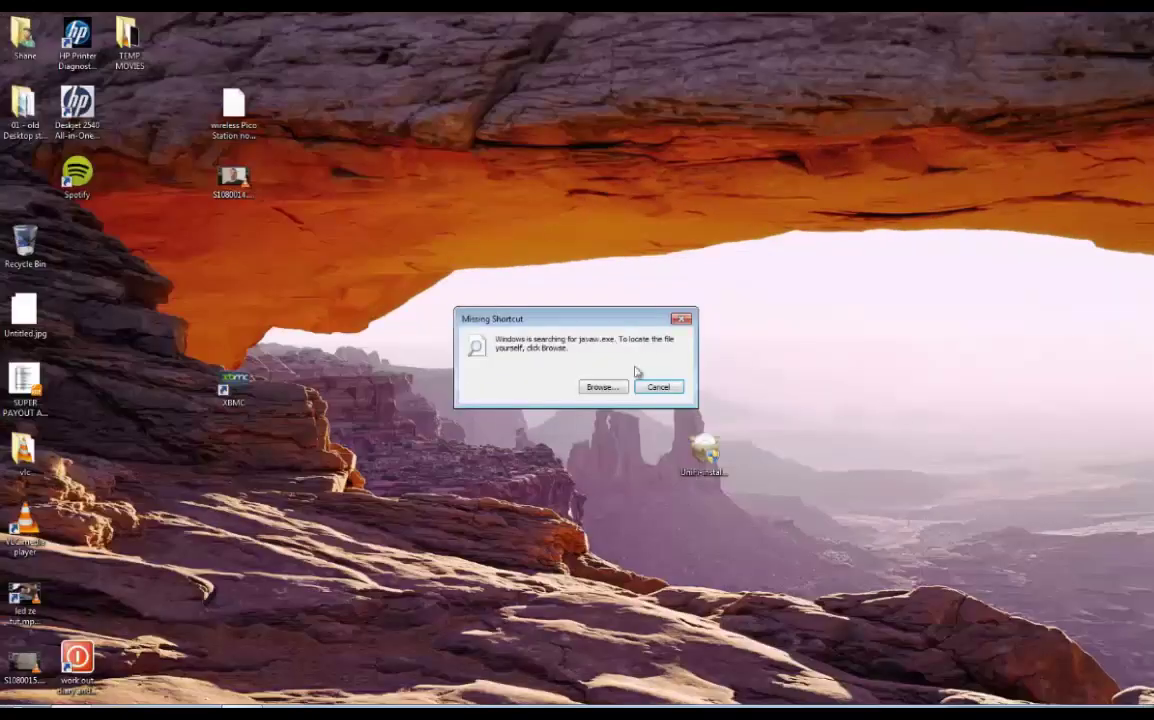
left_click(692, 401)
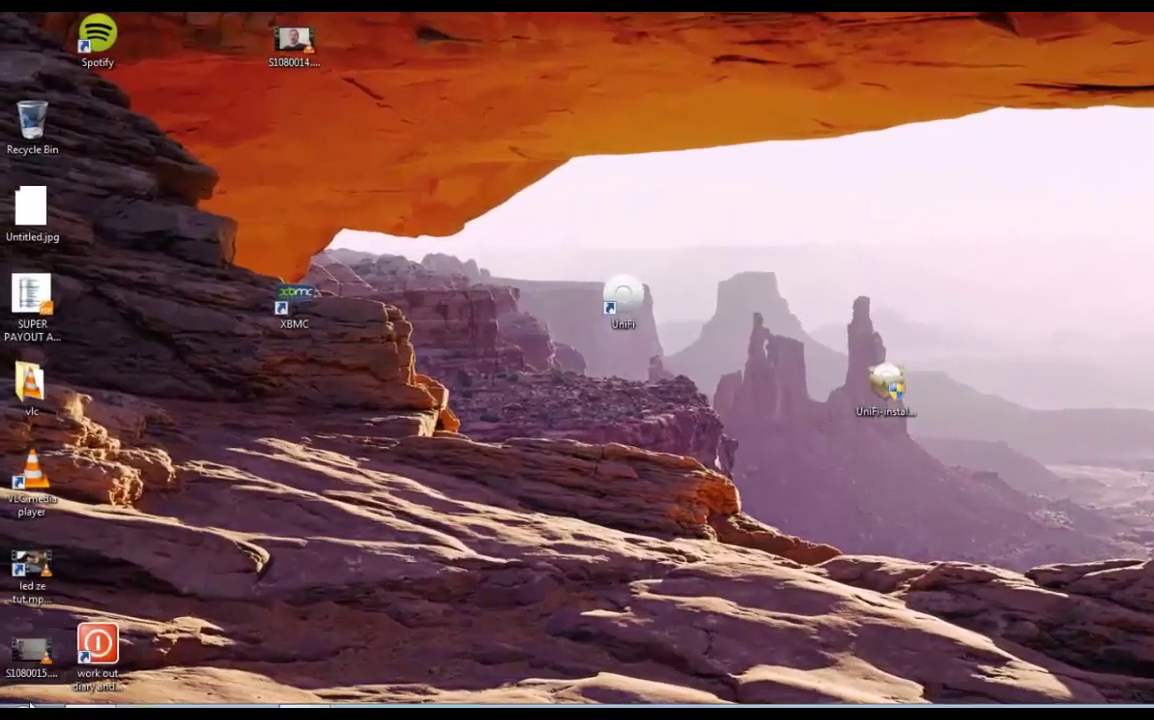
Open the properties of the UniFi shortcut in the Ubiquiti UniFi program group.
left_click(22, 712)
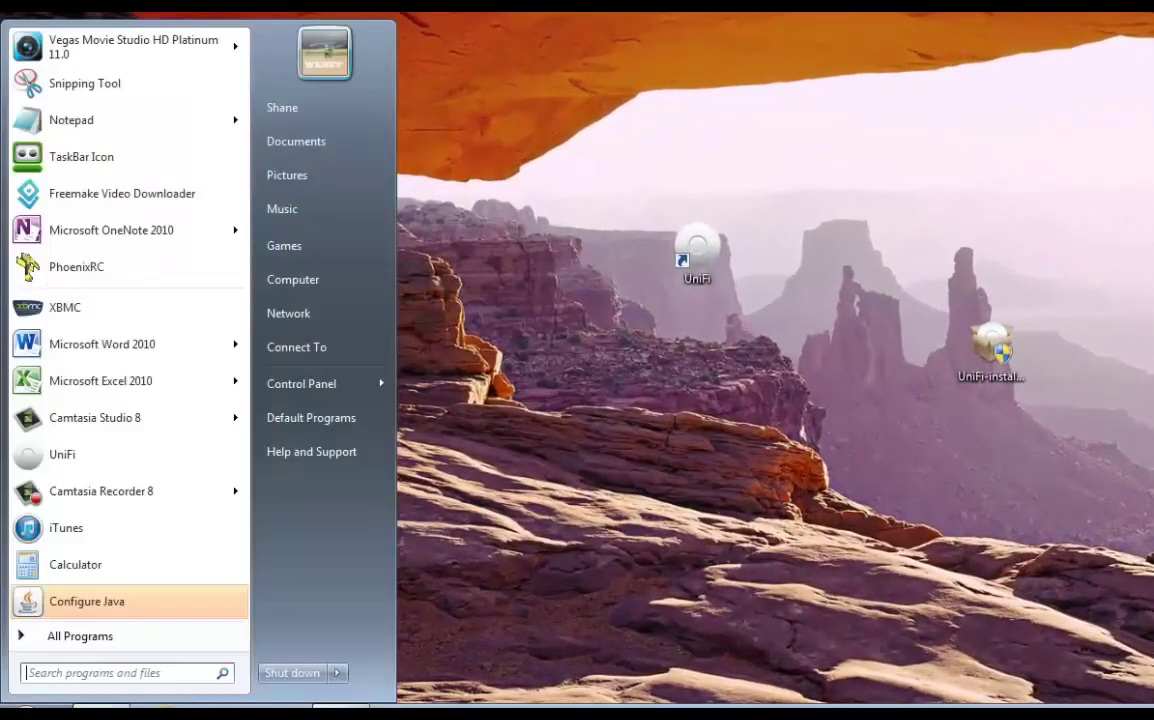
left_click(54, 637)
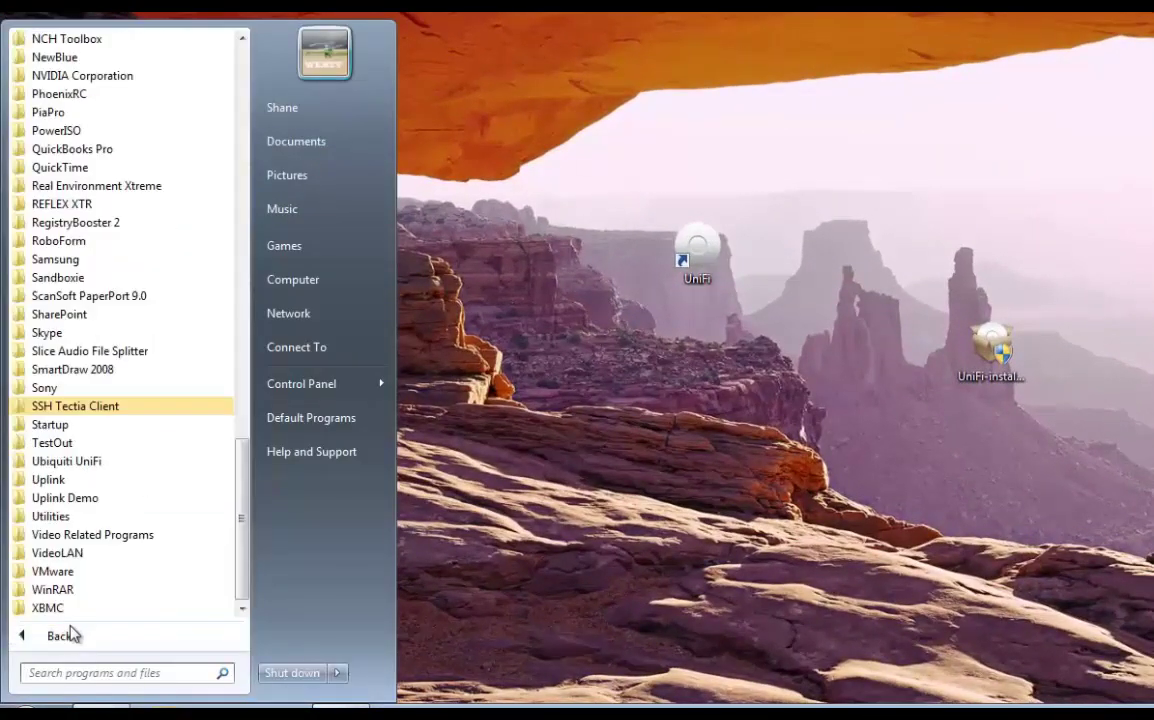
left_click(70, 463)
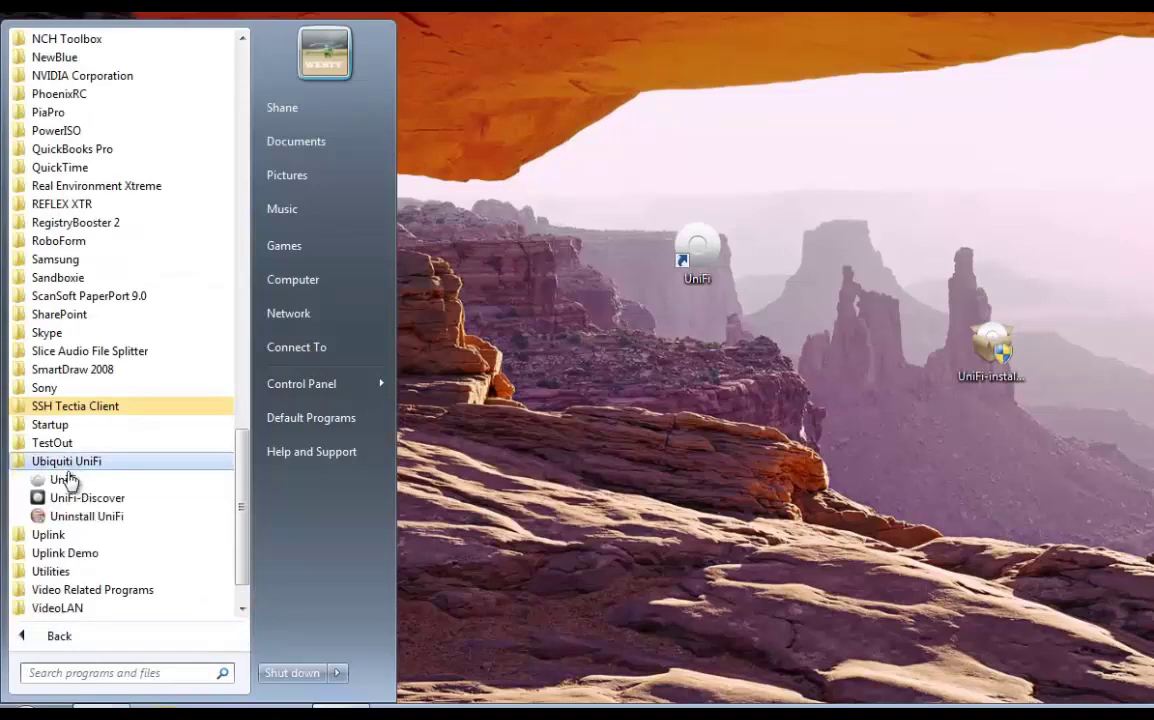
left_click(63, 479)
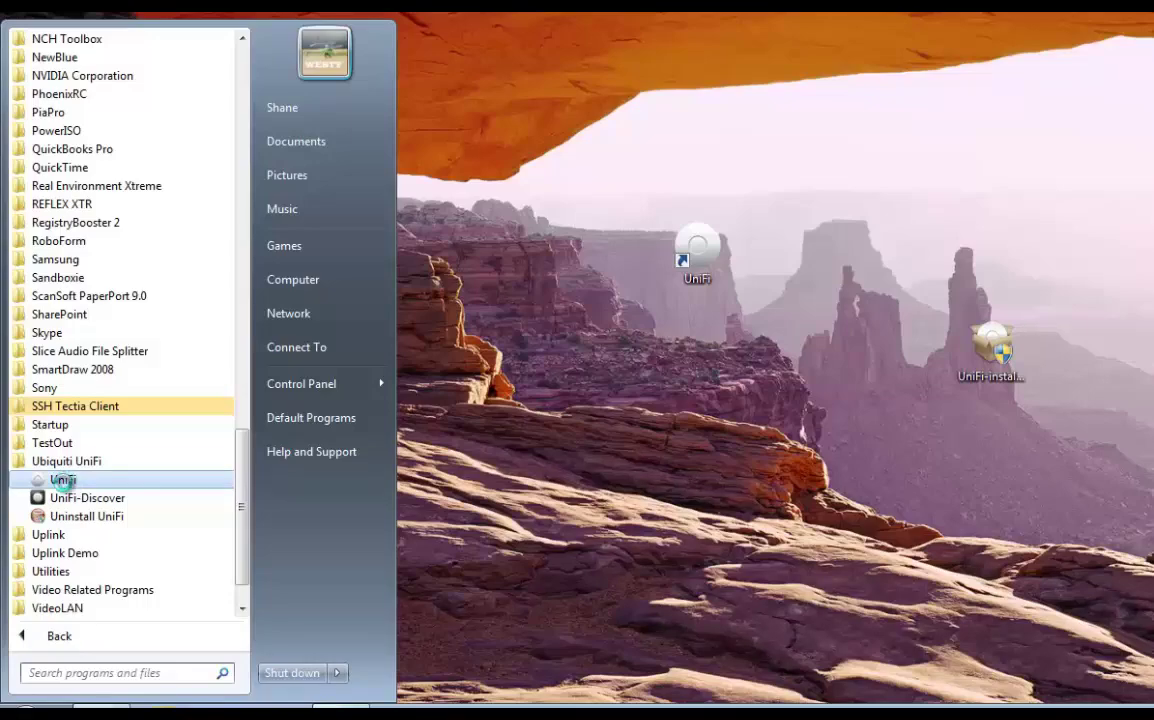
right_click(63, 479)
left_click(112, 464)
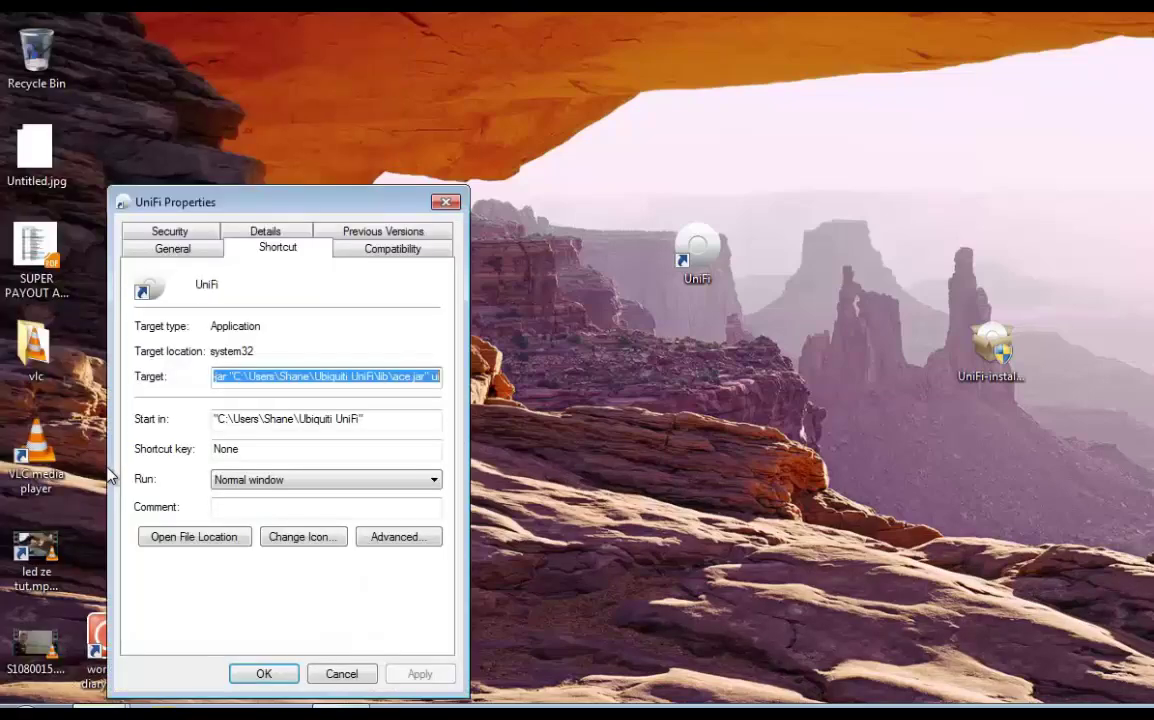
Examine the UniFi shortcut's target path back to its beginning.
left_click(266, 378)
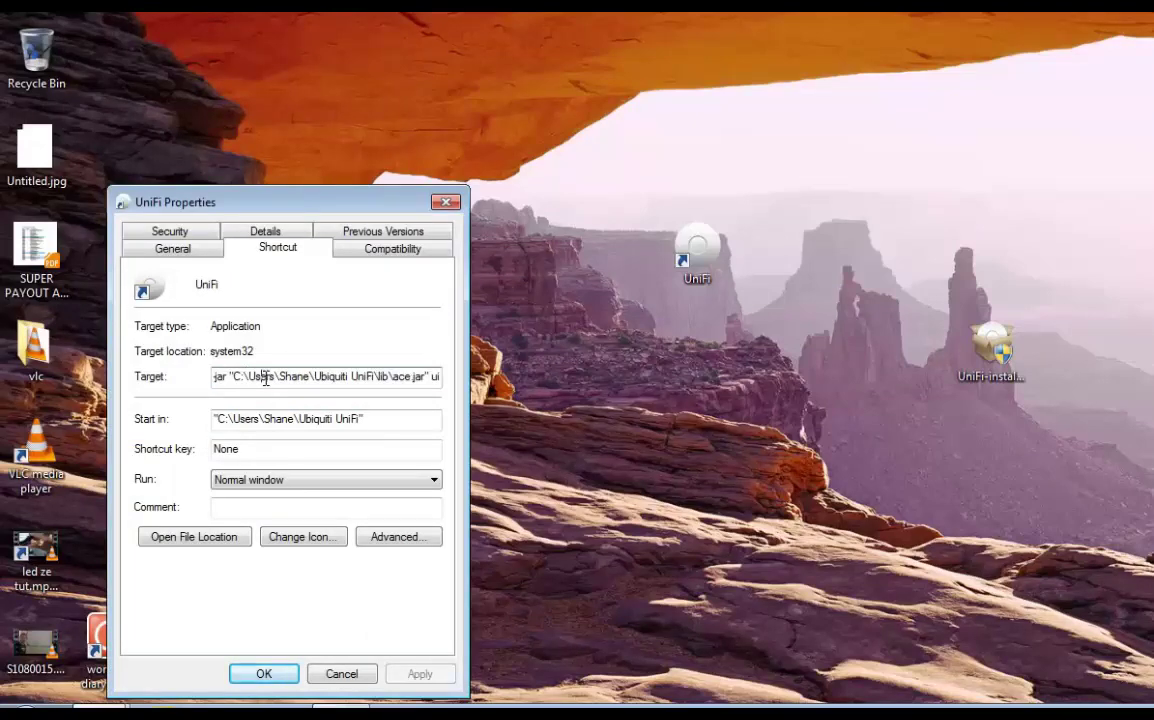
key("Left")
key("Left")
key("Left")
key("Left")
key("Left")
key("Left")
key("Left")
key("Left")
key("Left")
key("Left")
key("Left")
key("Left")
key("Left")
key("Left")
key("Left")
key("Left")
key("Left")
key("Left")
key("Left")
key("Left")
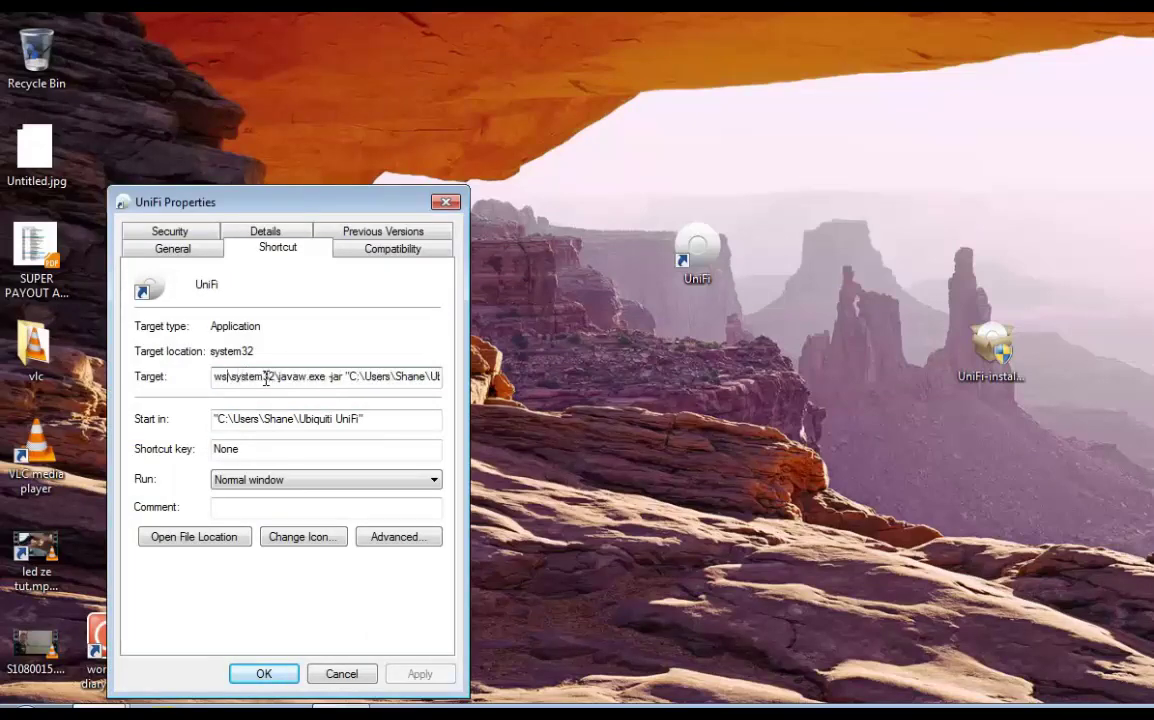
key("Left")
key("Left")
key("Left")
key("Left")
key("Left")
key("Left")
key("Left")
key("Left")
key("Left")
key("Left")
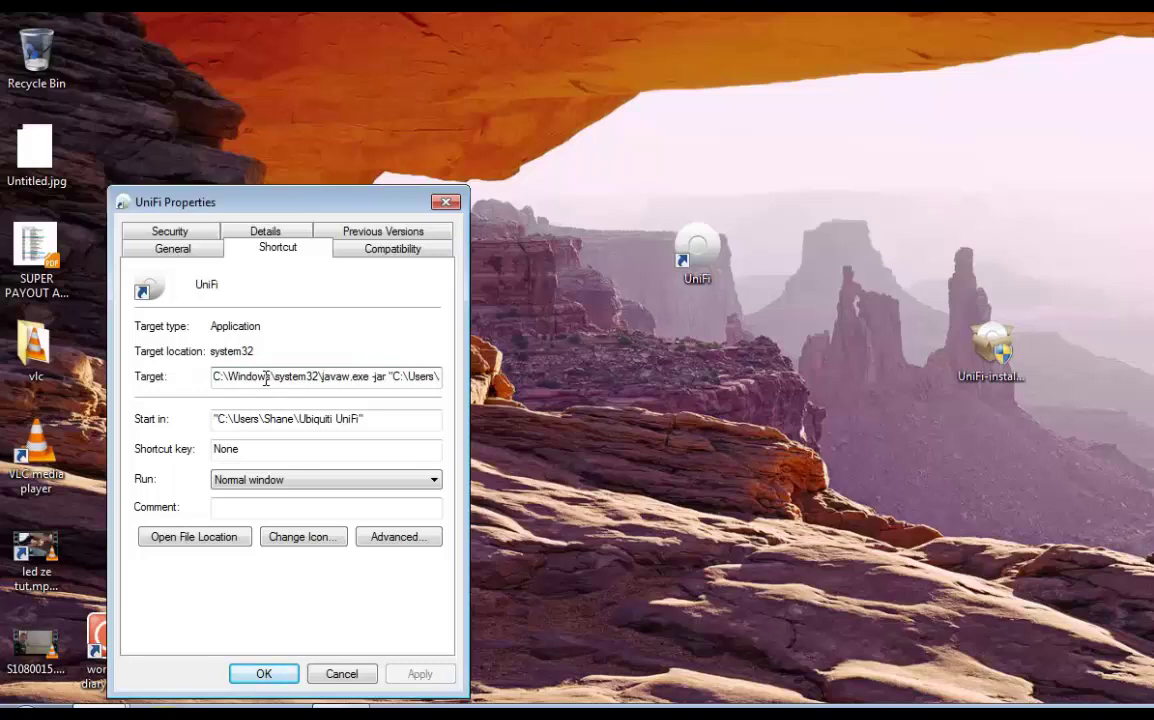
Open the shortcut's file location and resolve its missing target by browsing to javaw.exe in C:\Program Files\Java\jre1.8.0_25\bin.
left_click(186, 544)
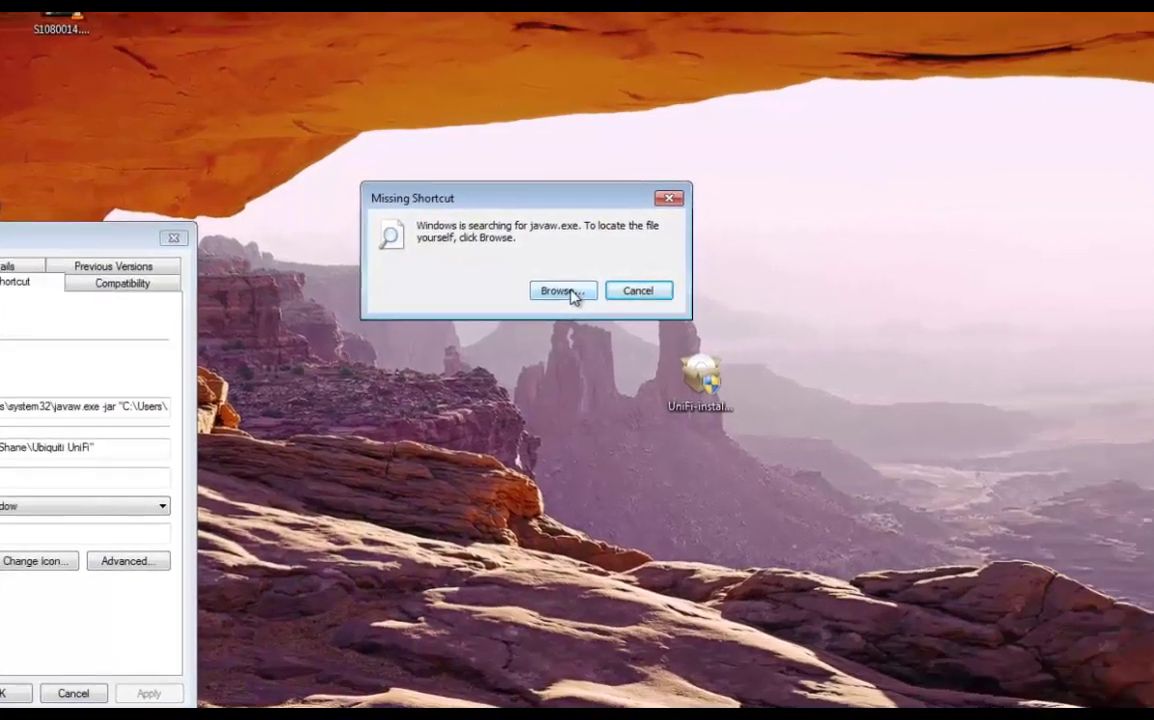
left_click(848, 256)
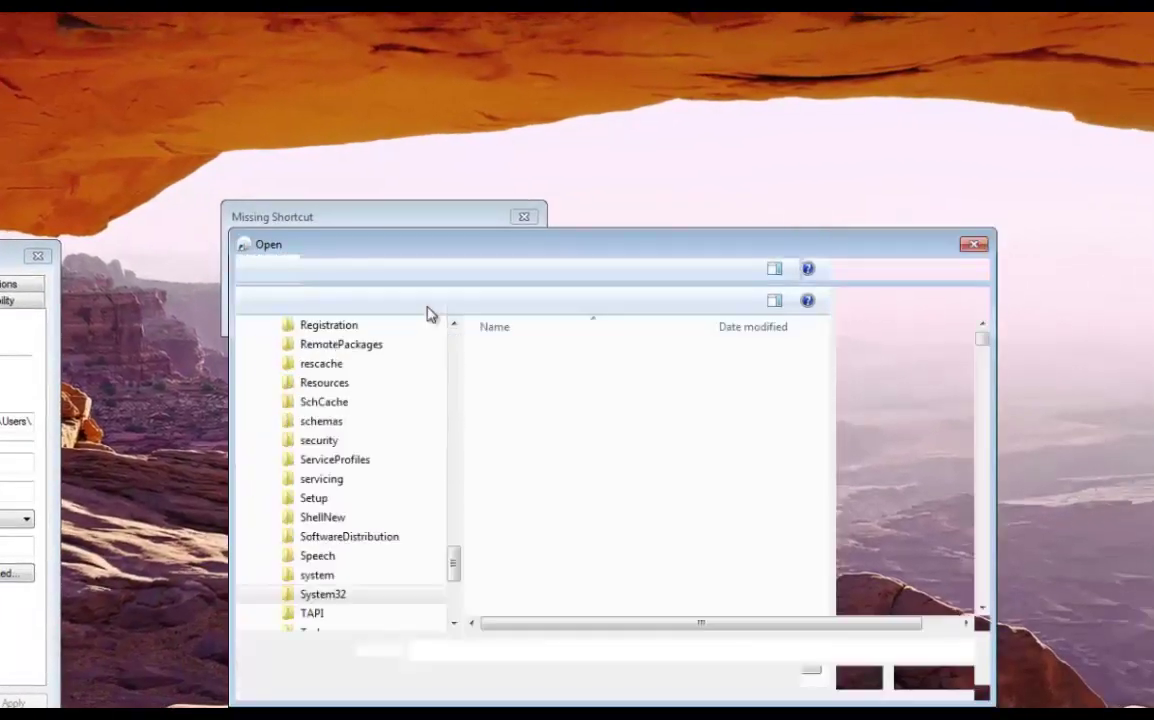
left_click(437, 268)
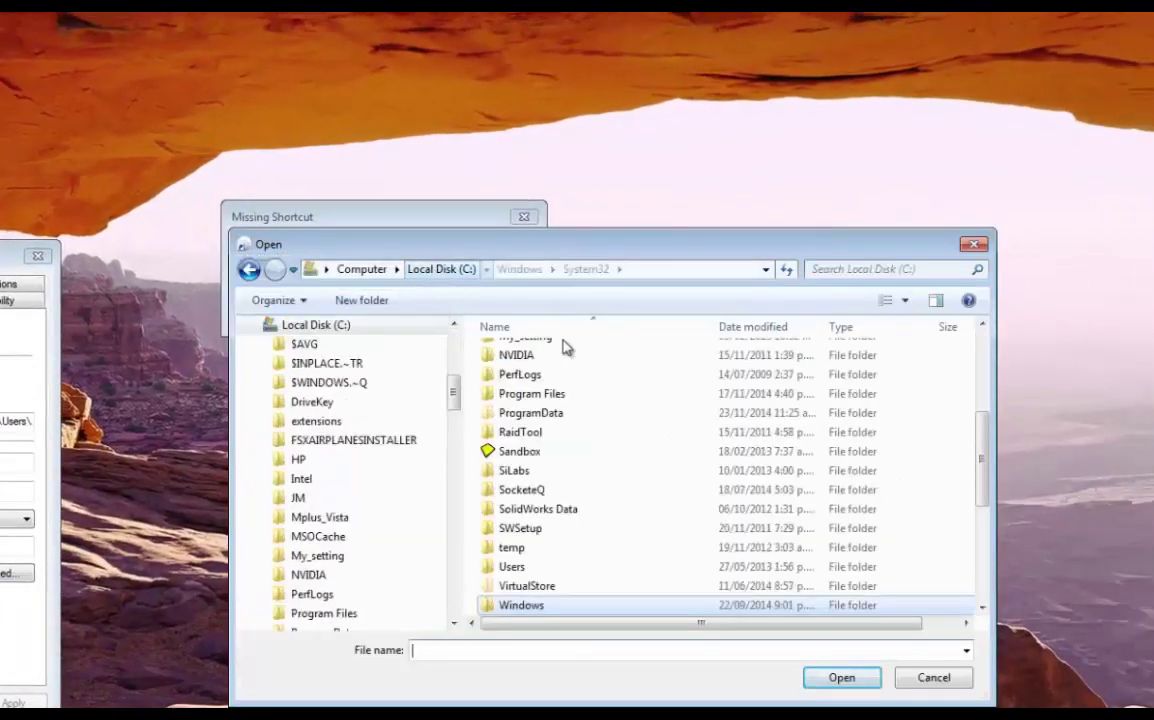
double_click(516, 394)
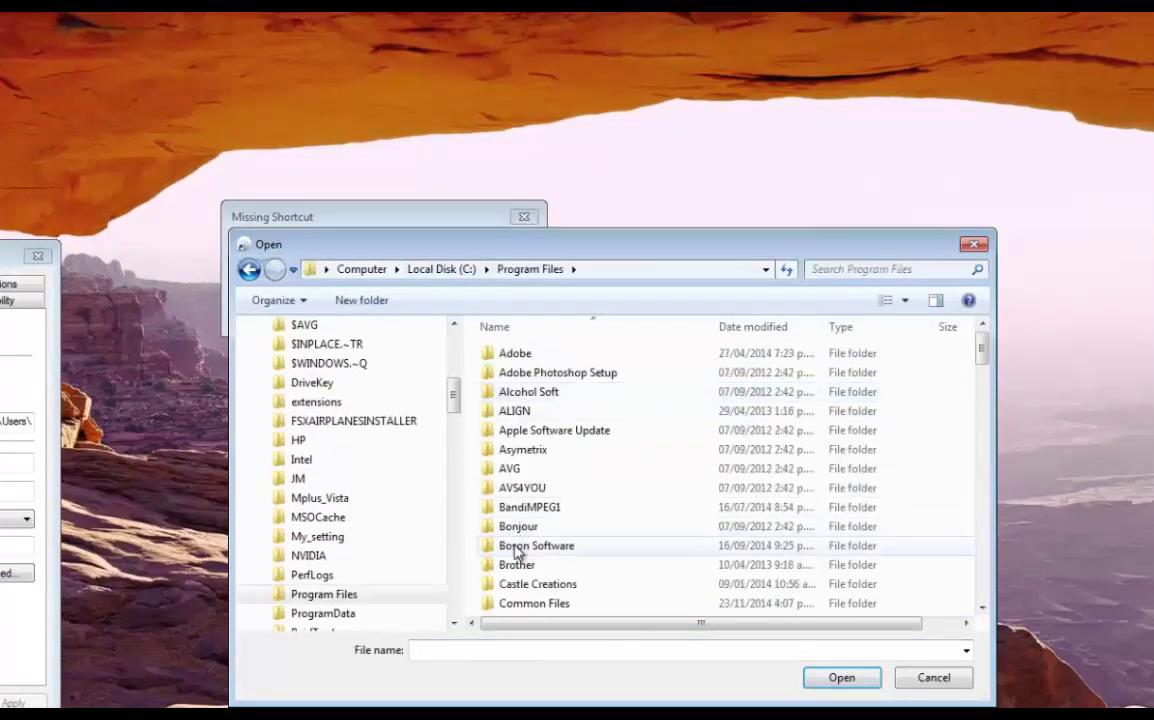
scroll(516, 552, "down", 1)
scroll(516, 552, "down", 6)
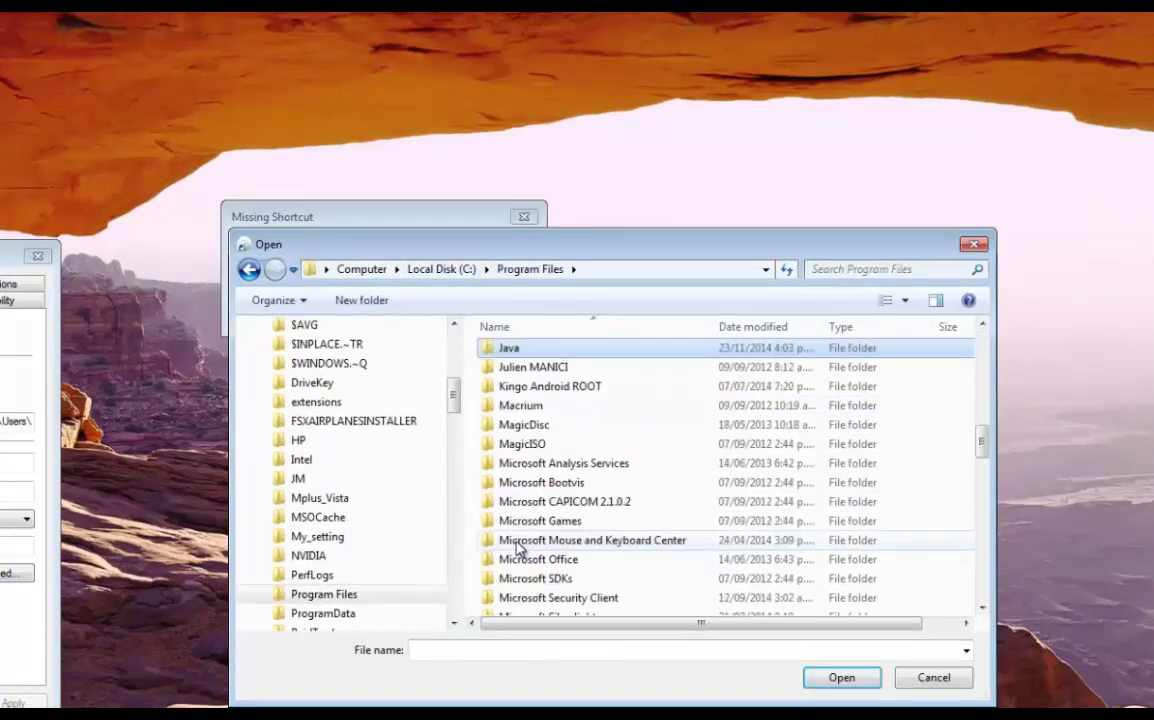
double_click(508, 350)
double_click(510, 333)
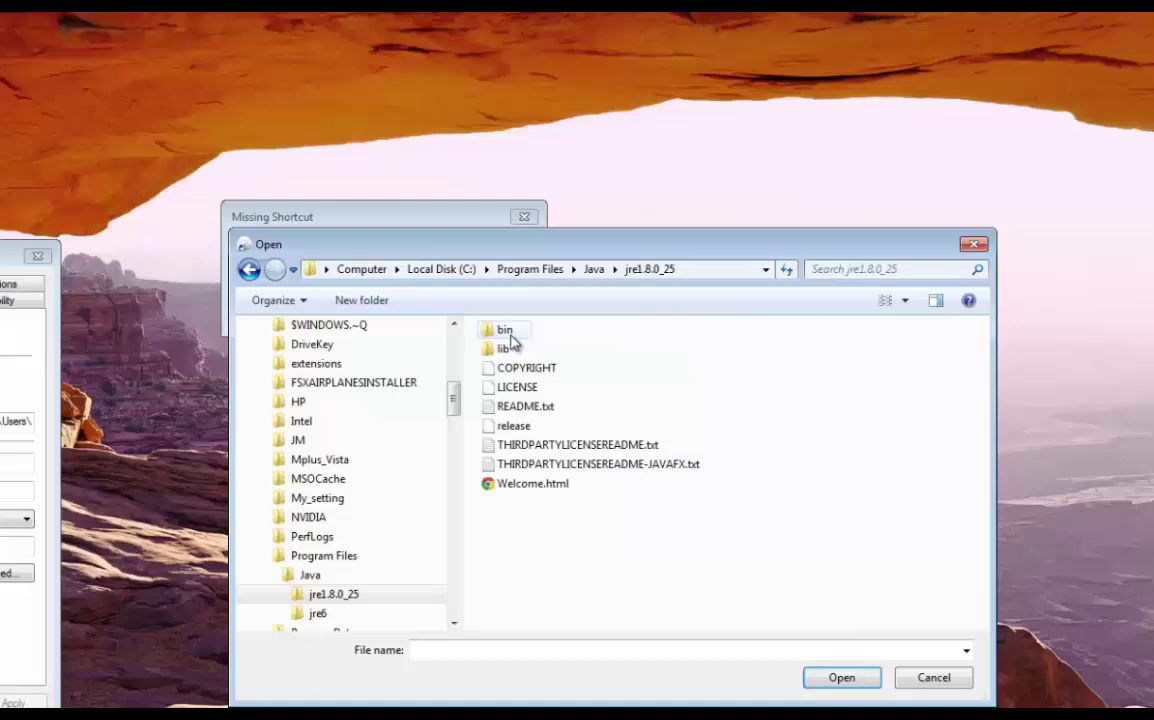
double_click(506, 331)
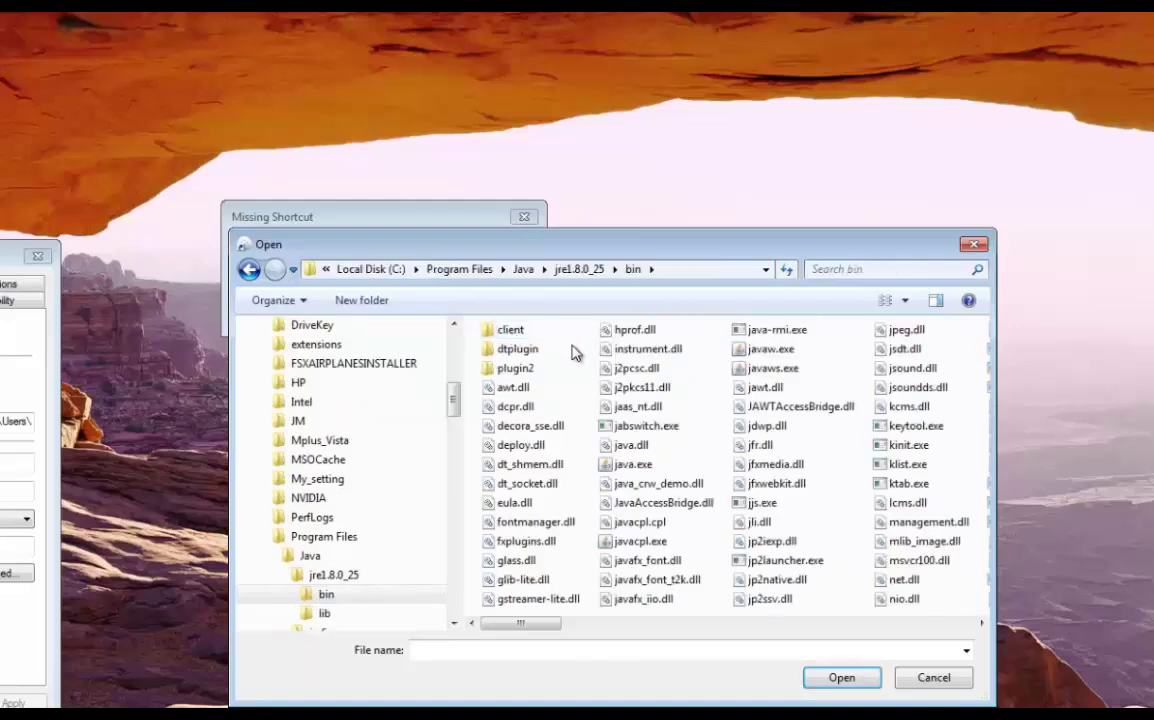
left_click(633, 368)
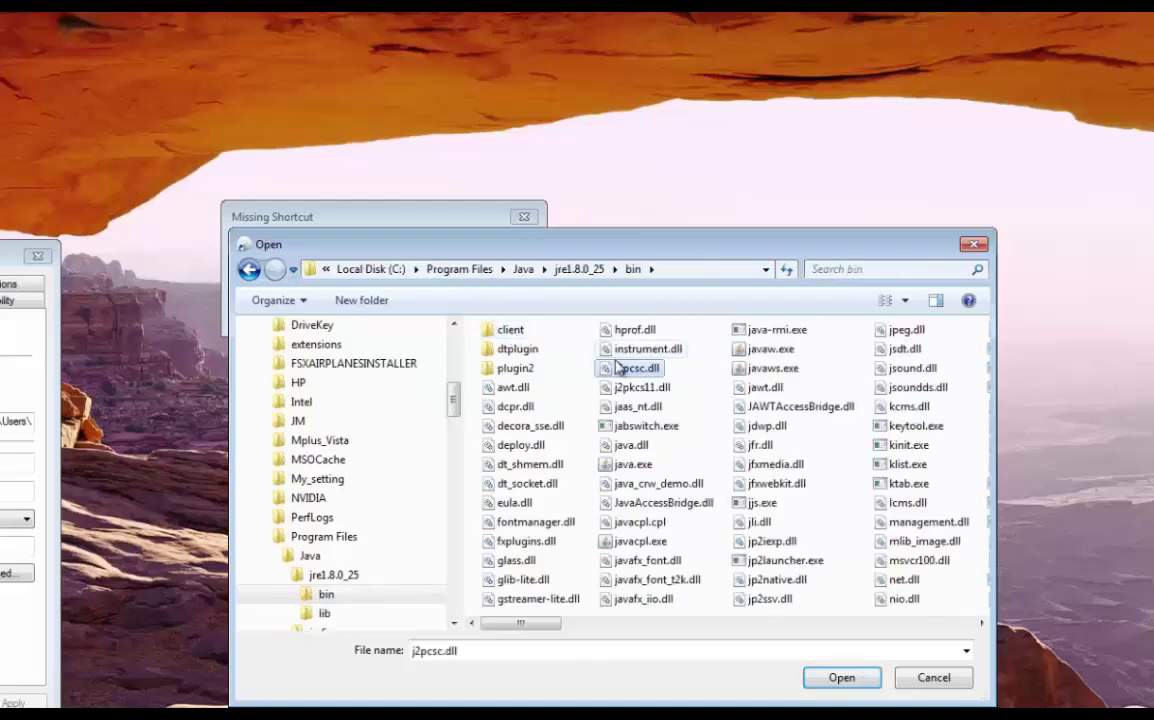
left_click(755, 350)
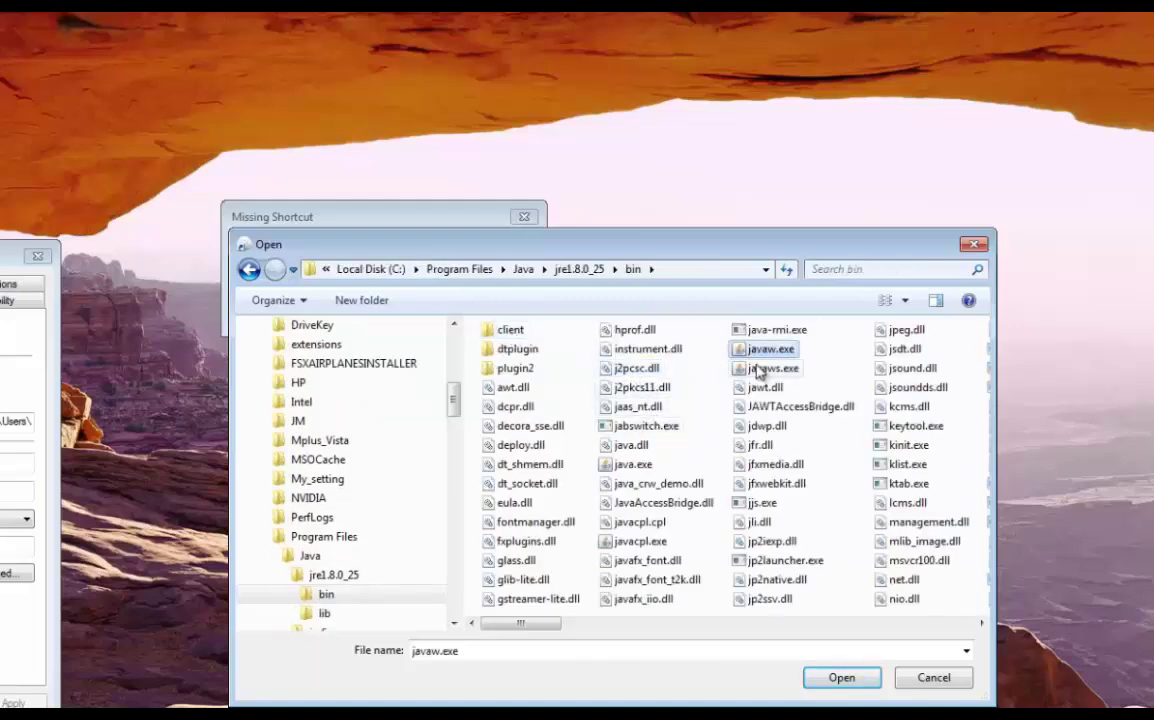
left_click(843, 677)
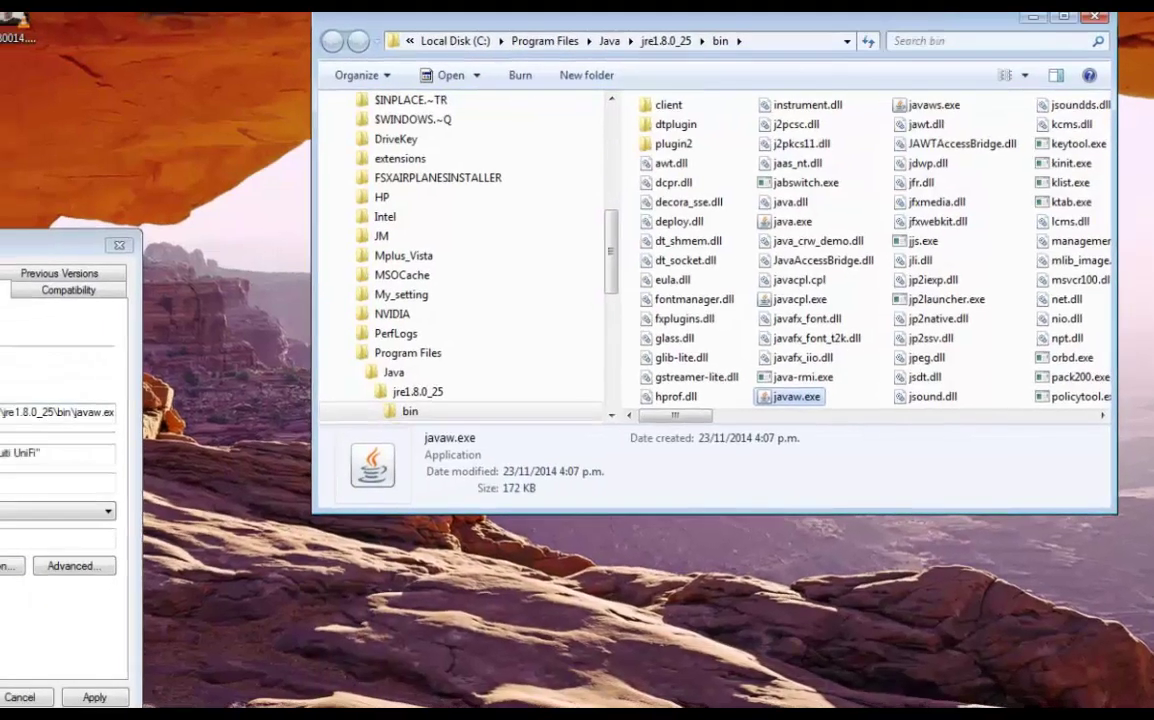
Check the shortcut's new Java target path, close the bin folder window, and apply the change with administrator permission.
left_click_drag(214, 376, 275, 376)
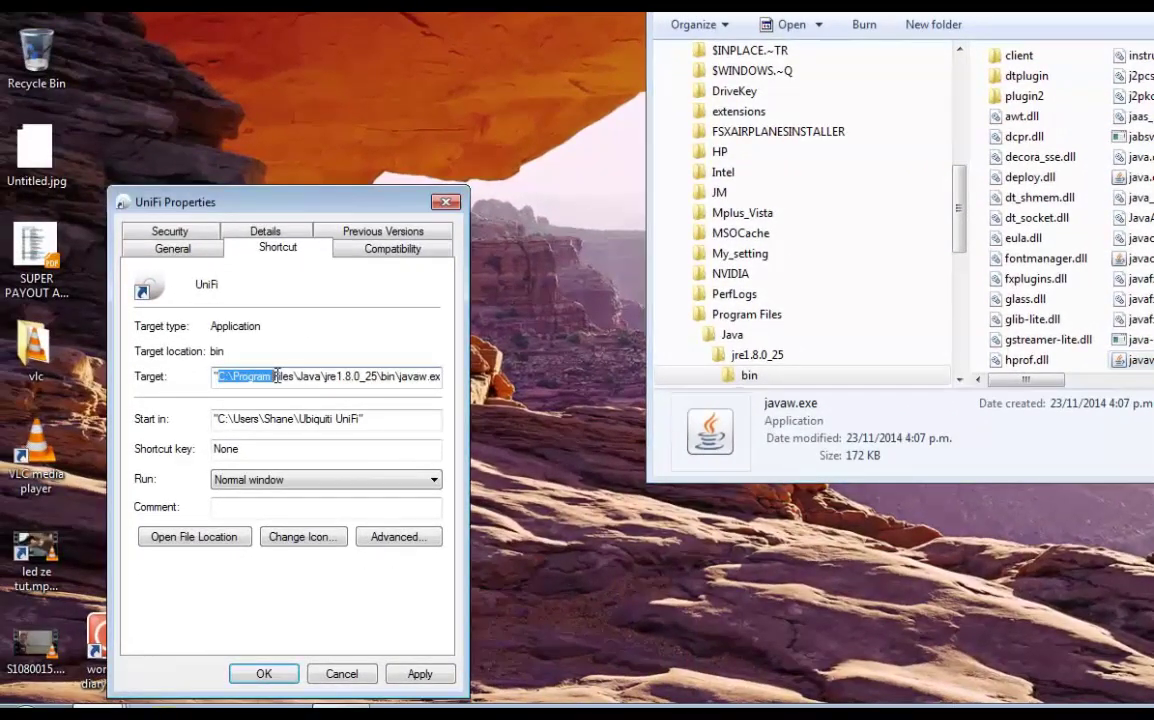
left_click(318, 377)
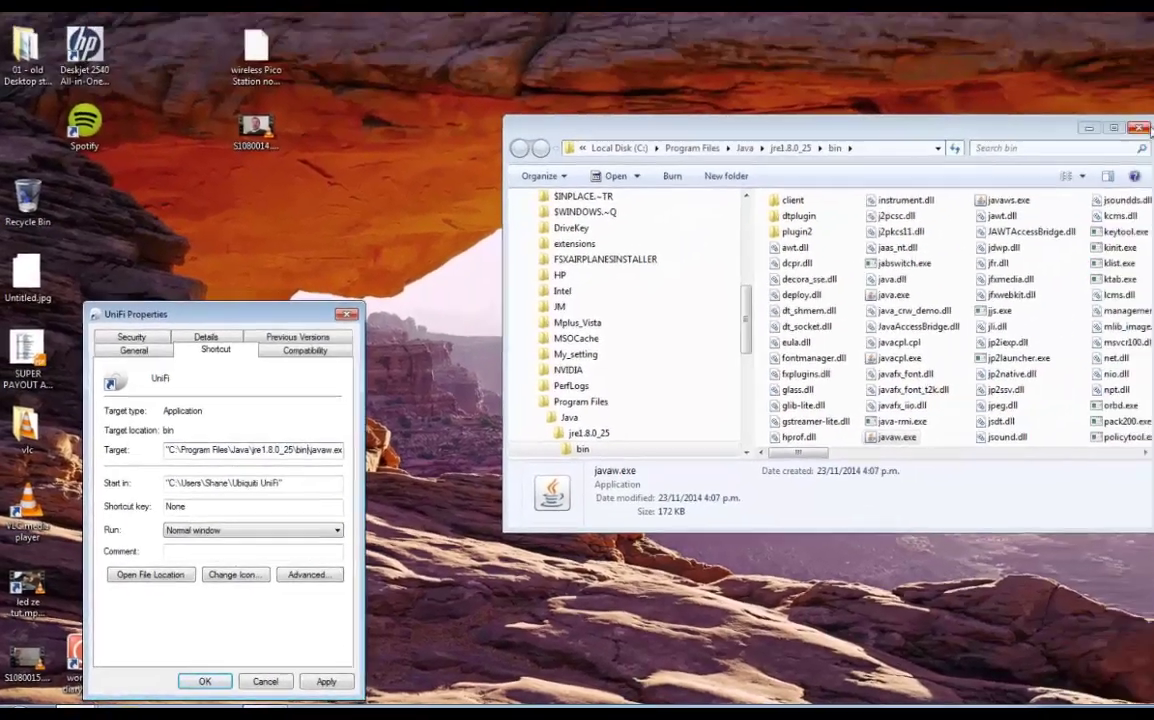
left_click(1144, 128)
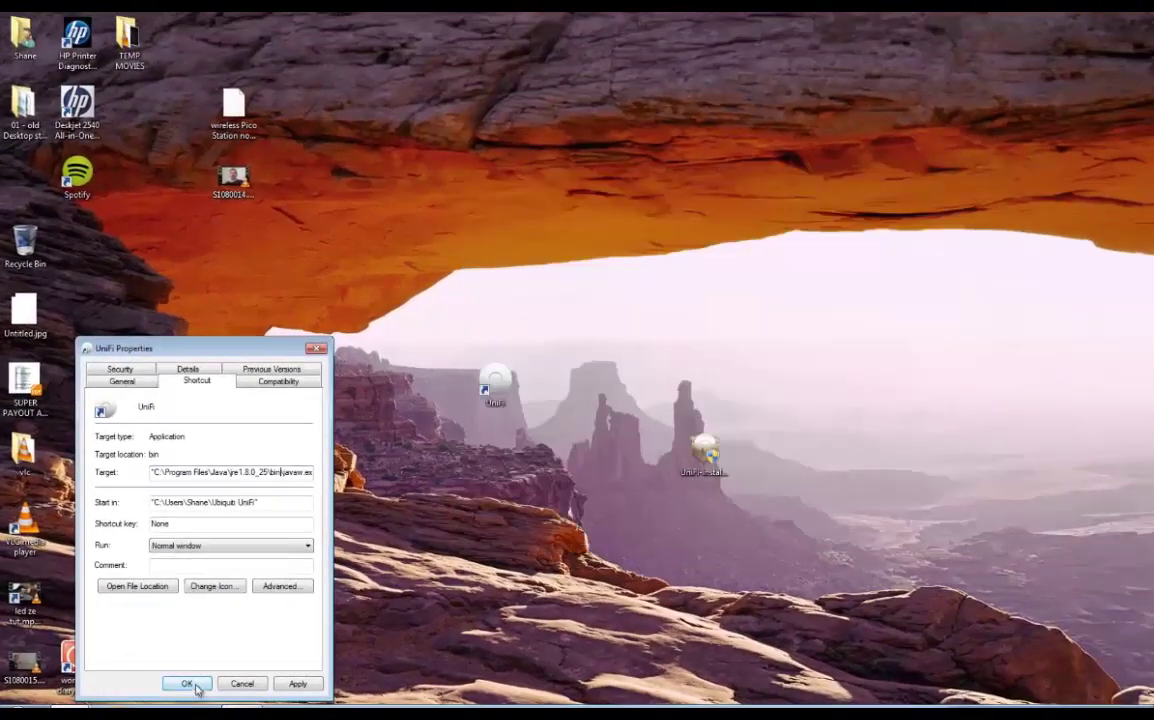
left_click(288, 687)
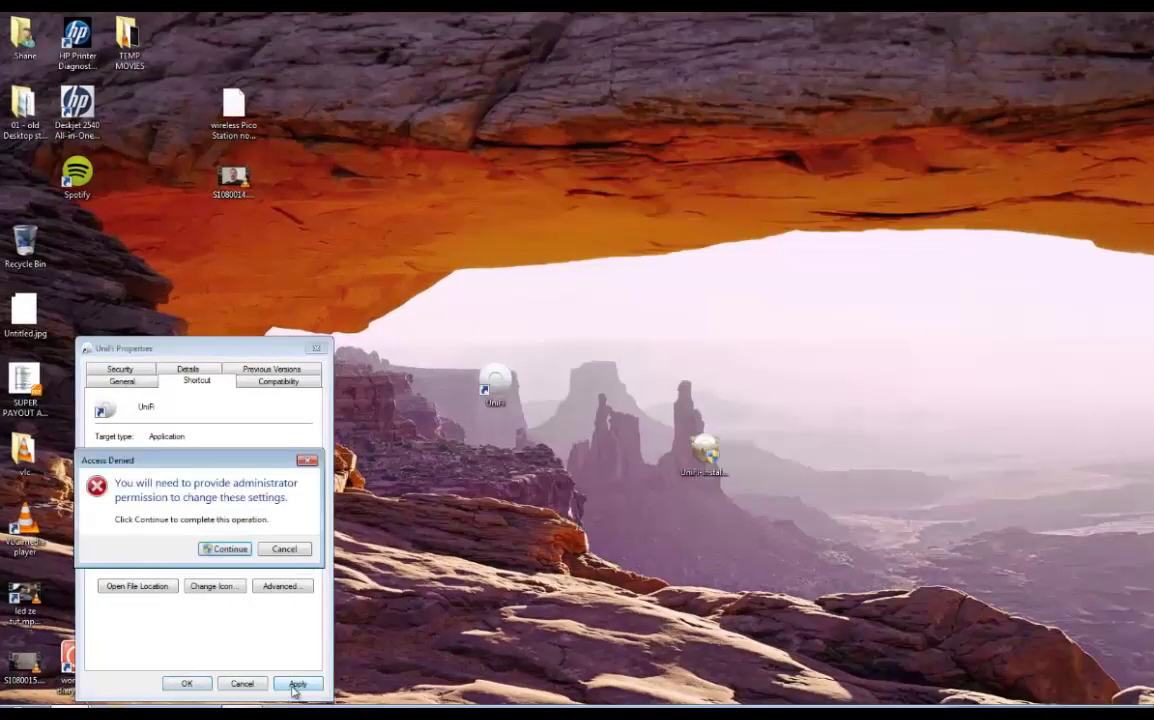
left_click(224, 550)
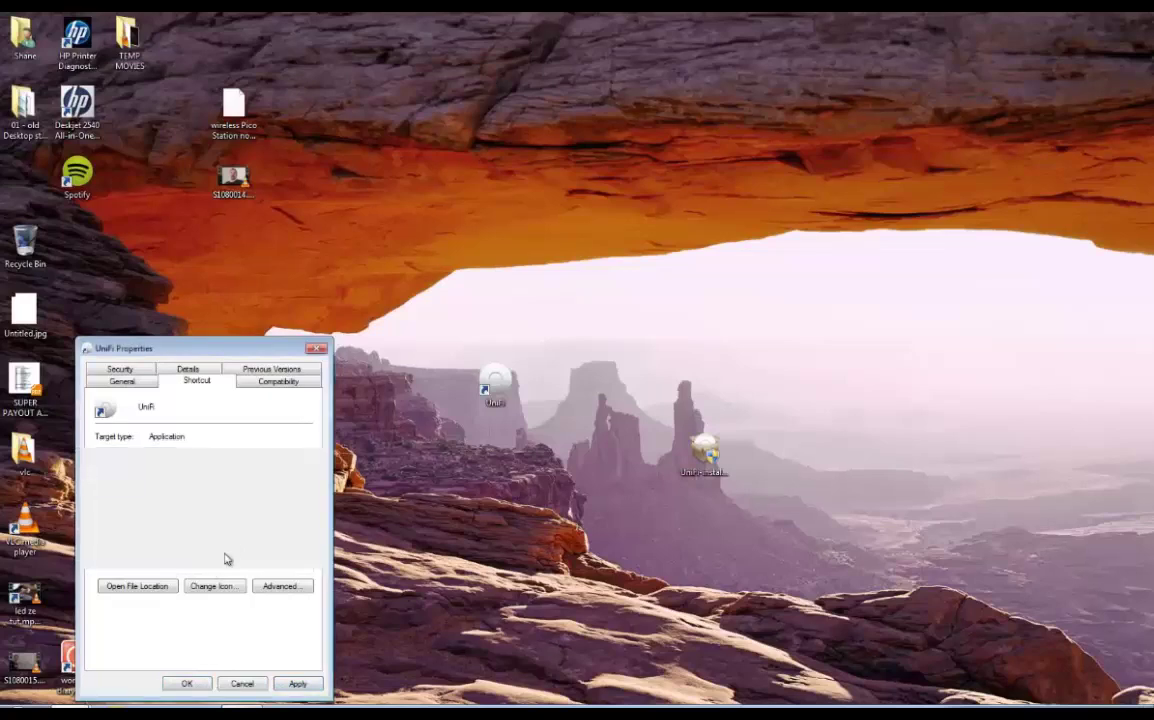
left_click(188, 684)
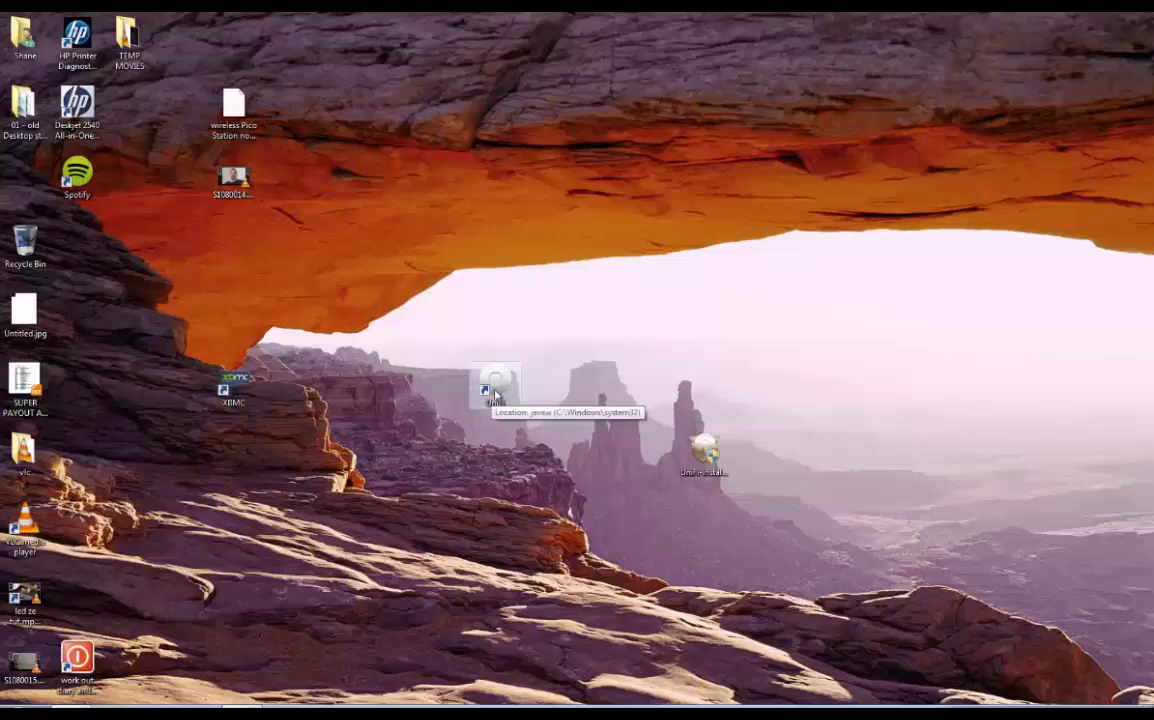
Try the old UniFi desktop shortcut, cancel the search for its missing target, and delete the shortcut.
double_click(497, 390)
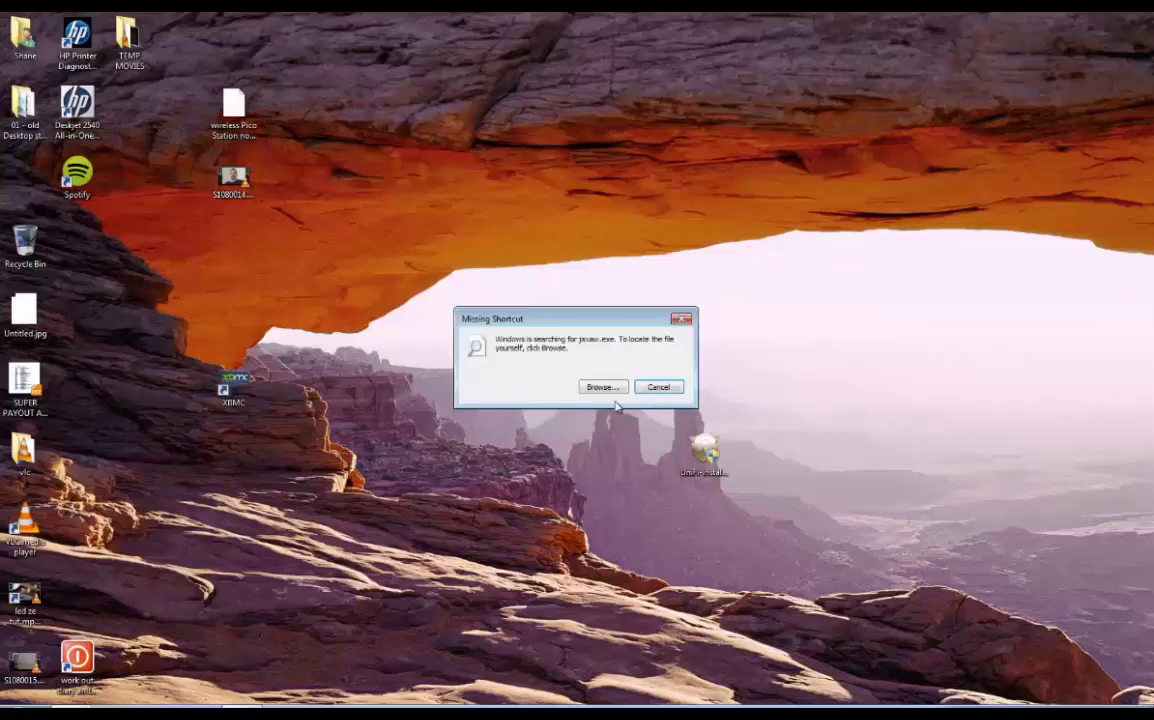
left_click(683, 320)
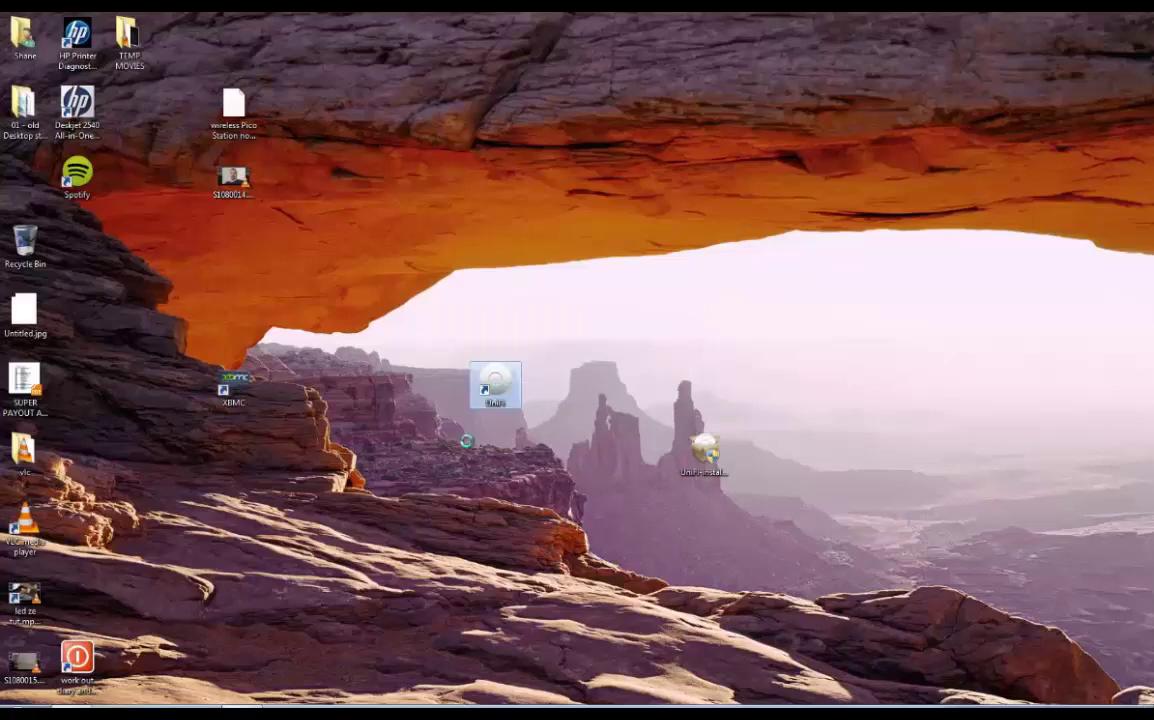
right_click(497, 385)
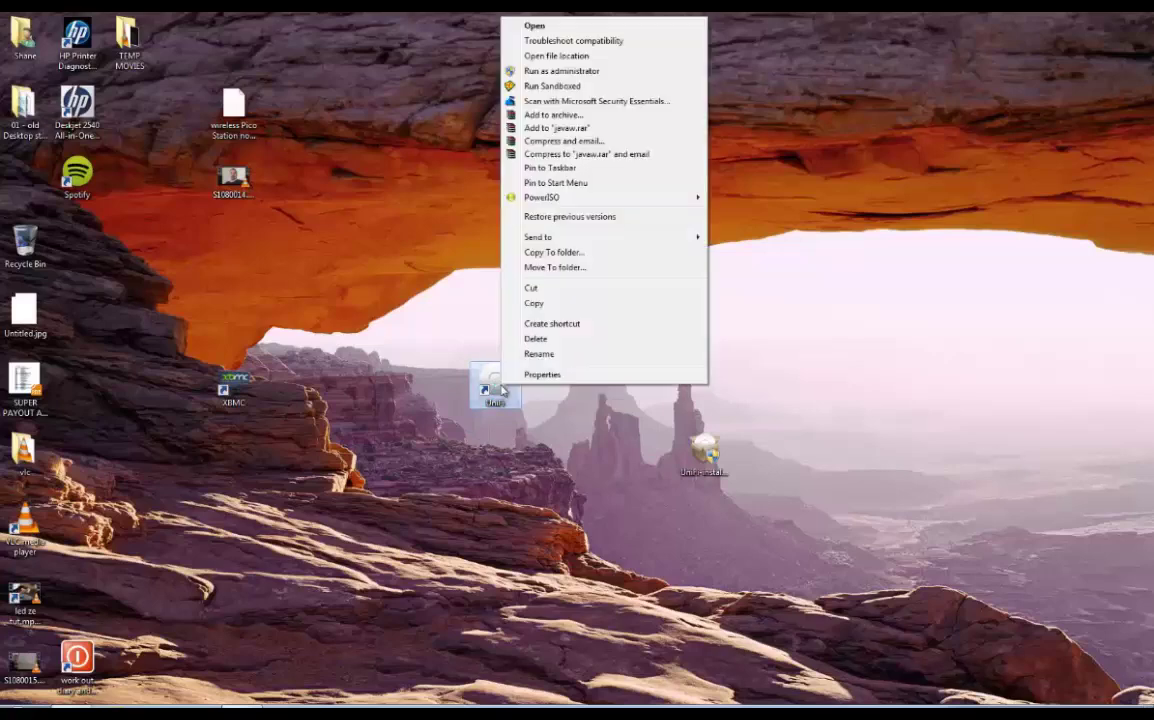
left_click(537, 340)
Start the UniFi controller from the recently used programs.
key("super")
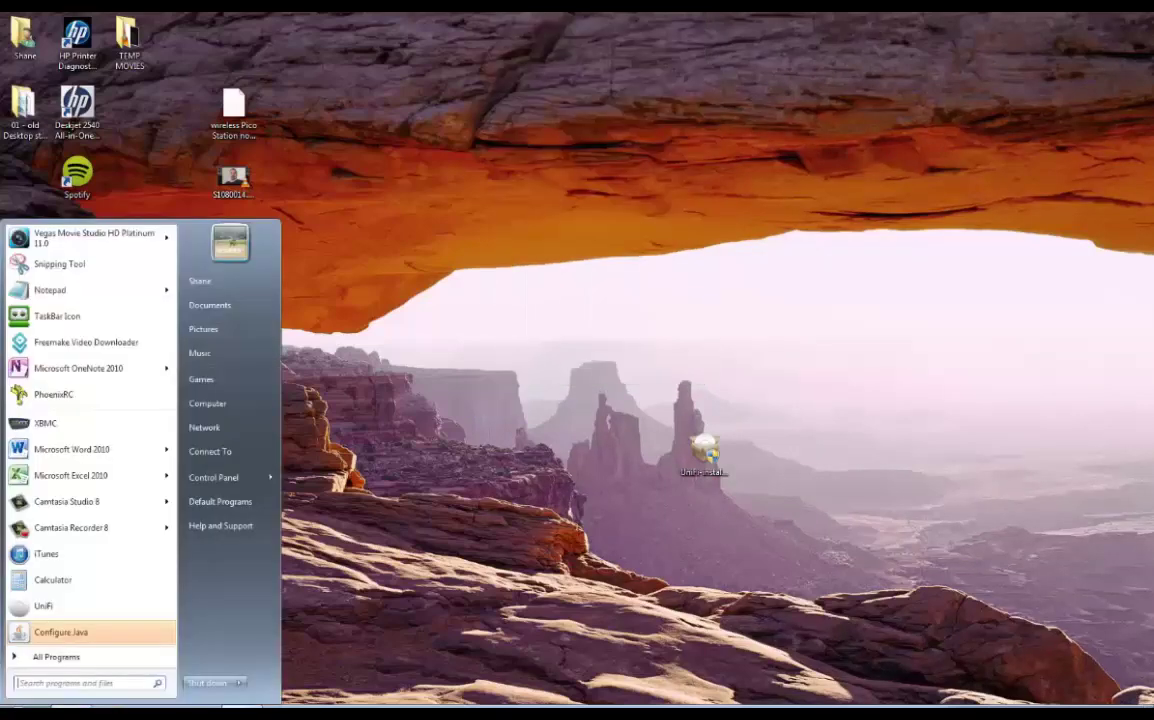
left_click(52, 607)
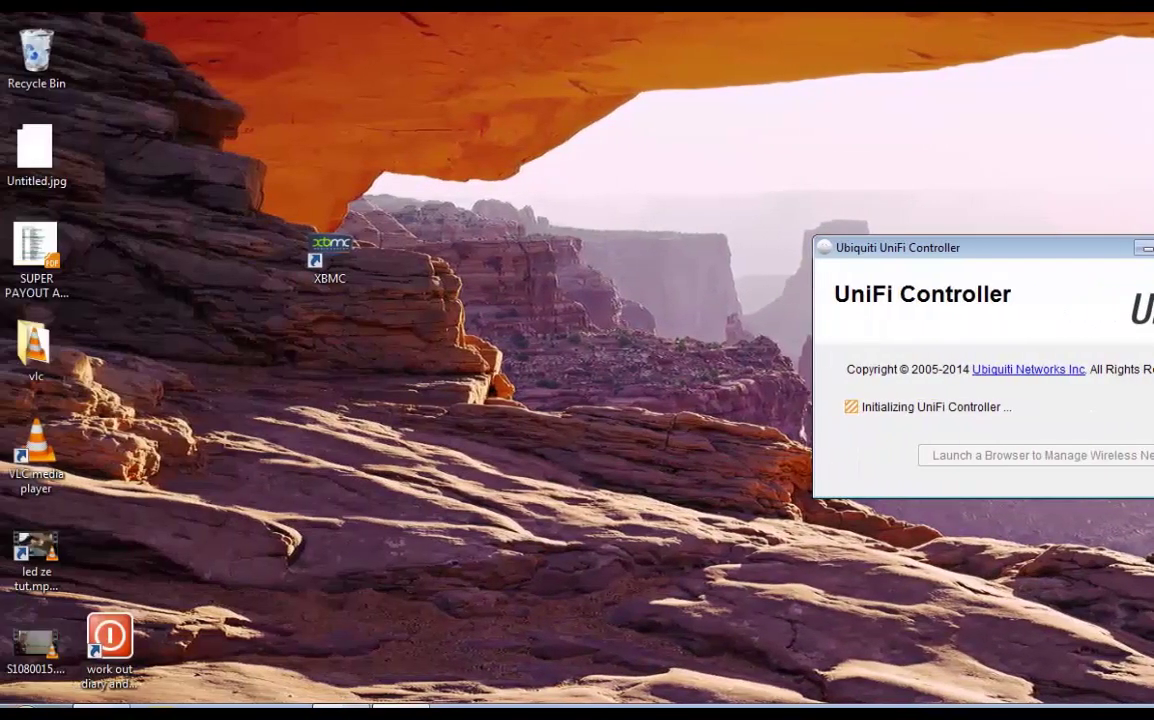
key("super")
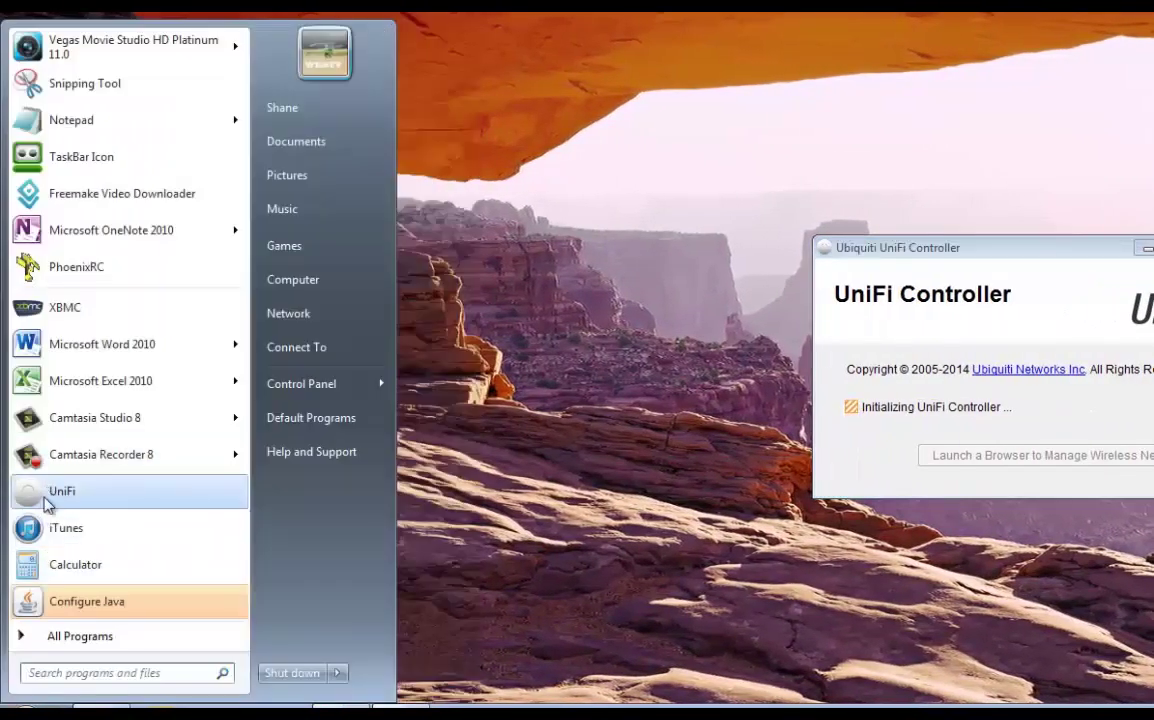
right_click(46, 496)
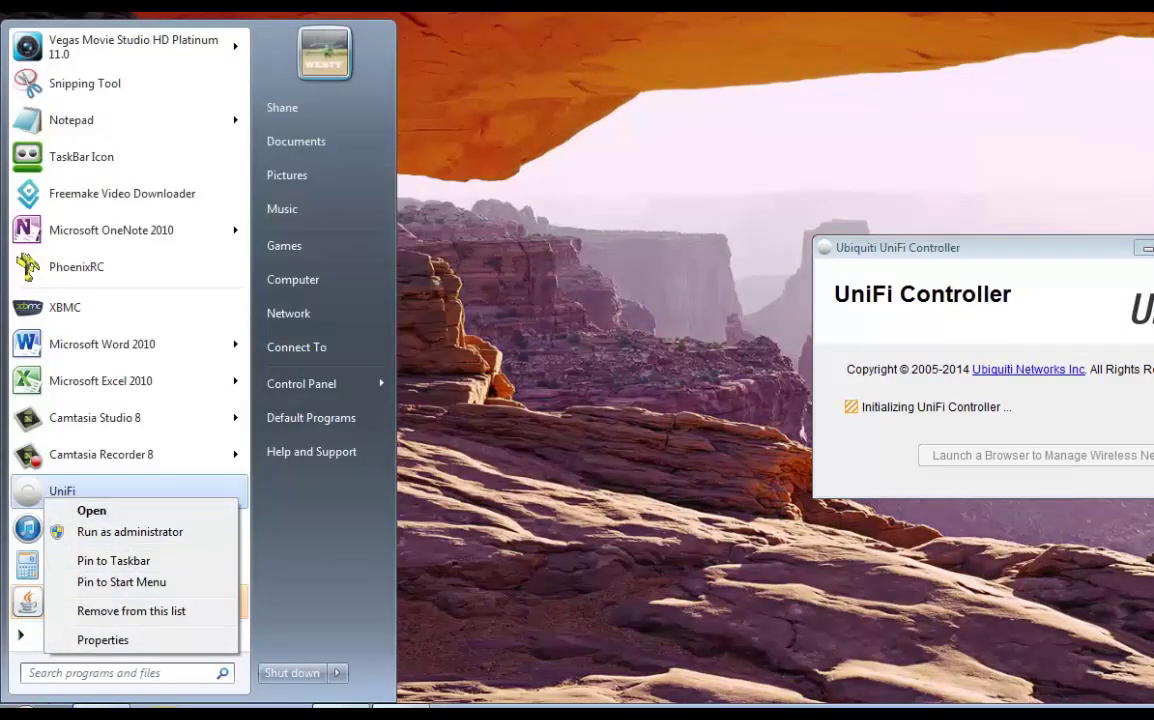
key("super")
Place a UniFi shortcut from the Ubiquiti UniFi program group on the desktop and move it beside the XBMC icon.
key("super")
left_click(90, 636)
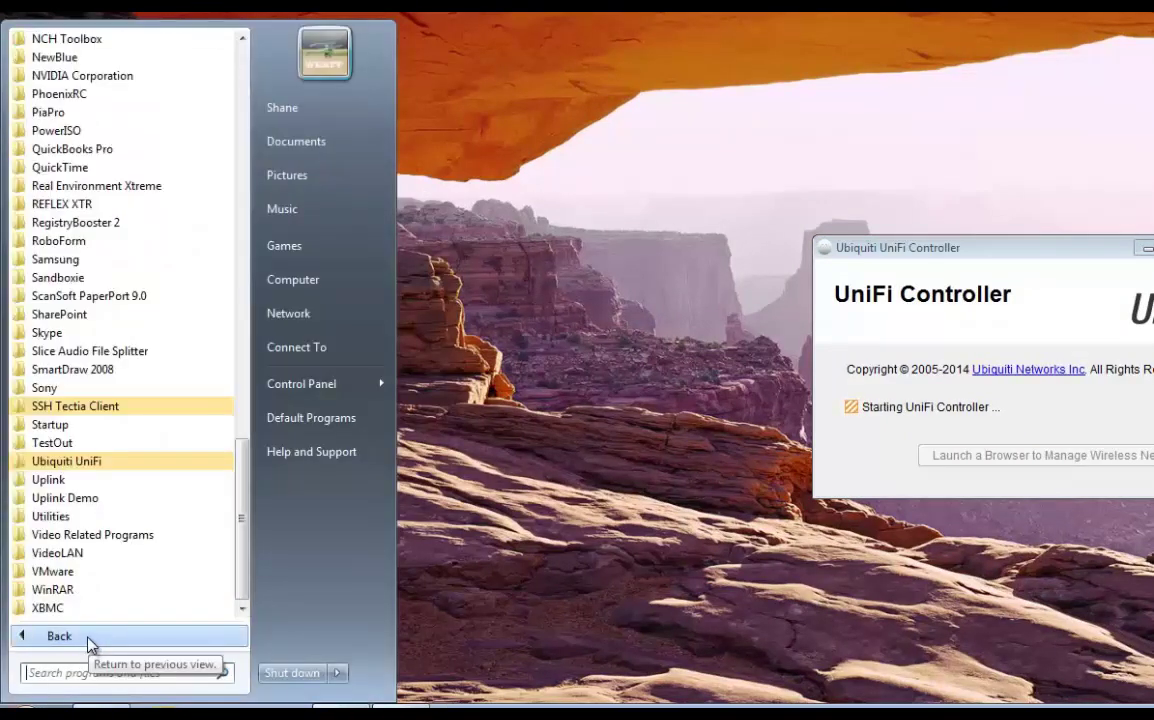
left_click(72, 462)
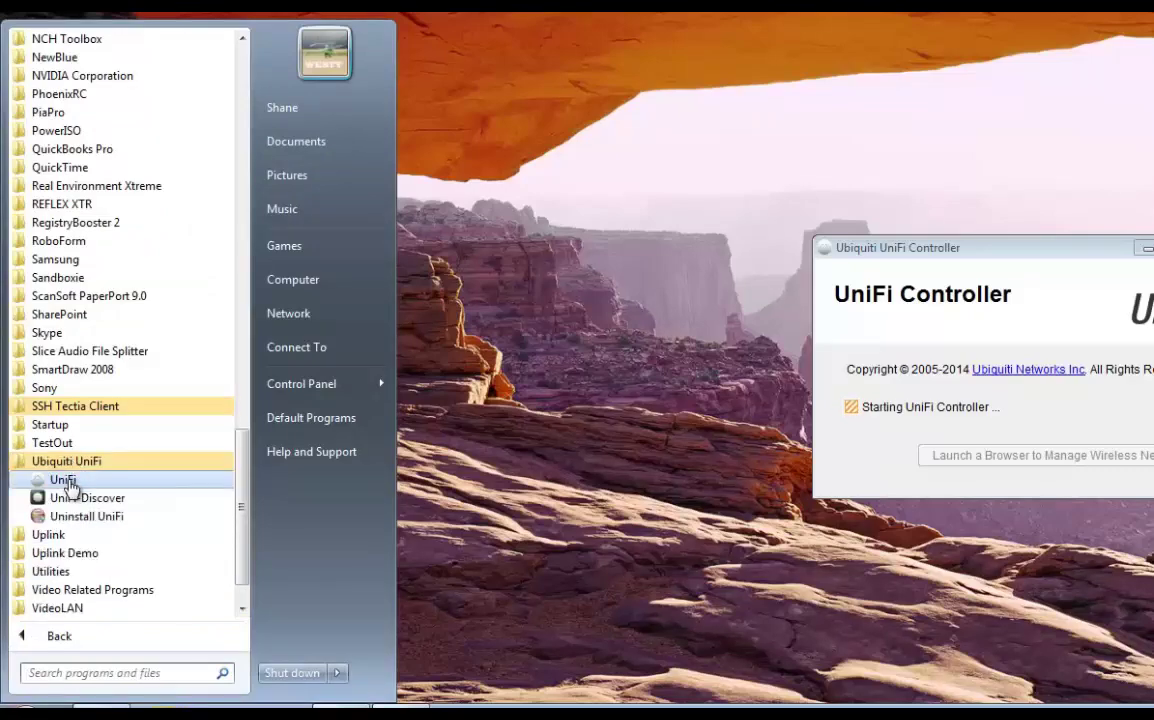
right_click(66, 481)
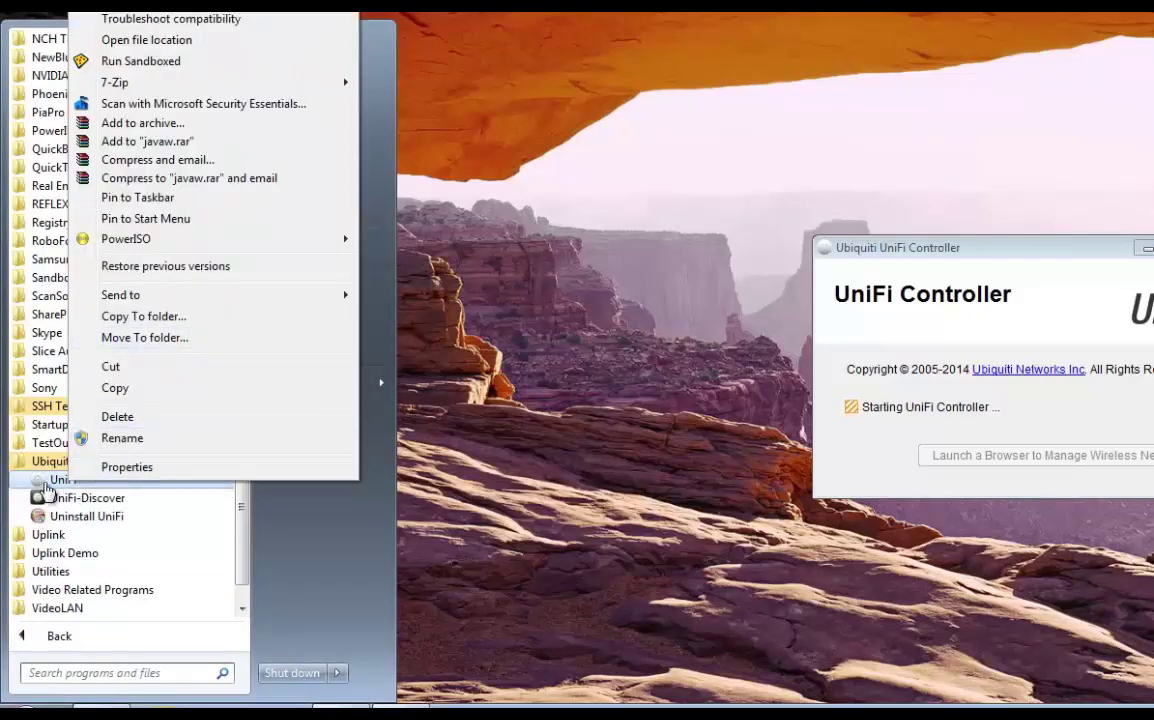
left_click(45, 487)
left_click_drag(45, 487, 491, 437)
left_click(402, 543)
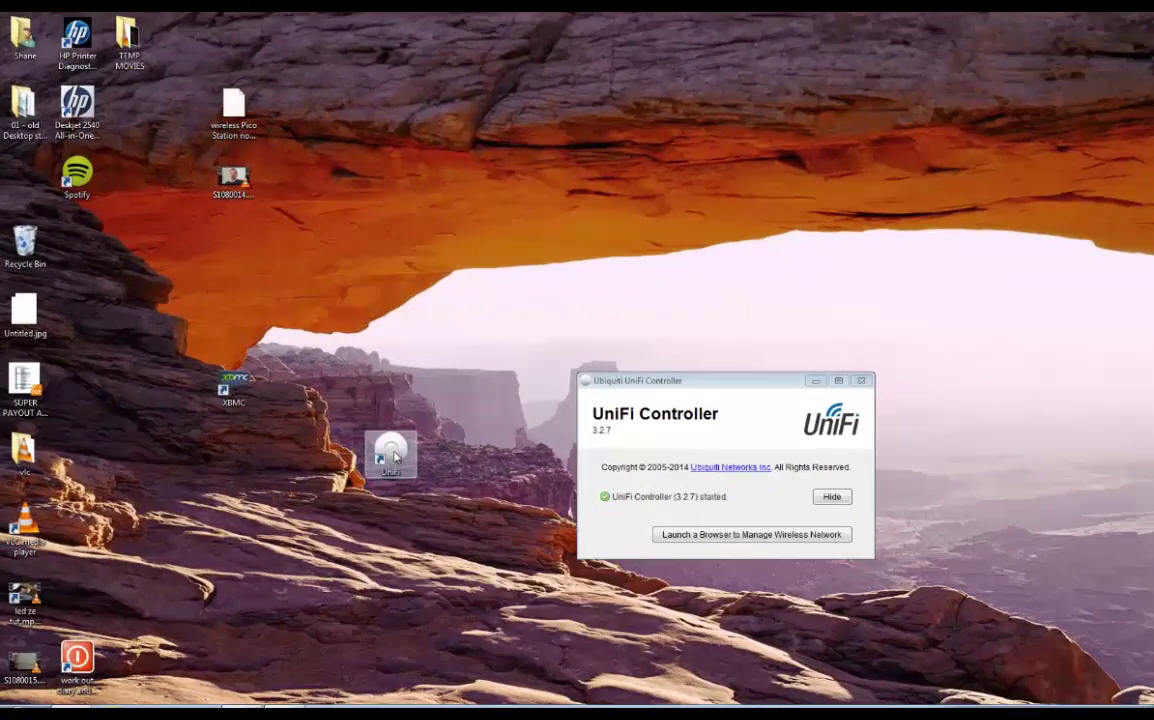
left_click_drag(396, 457, 372, 380)
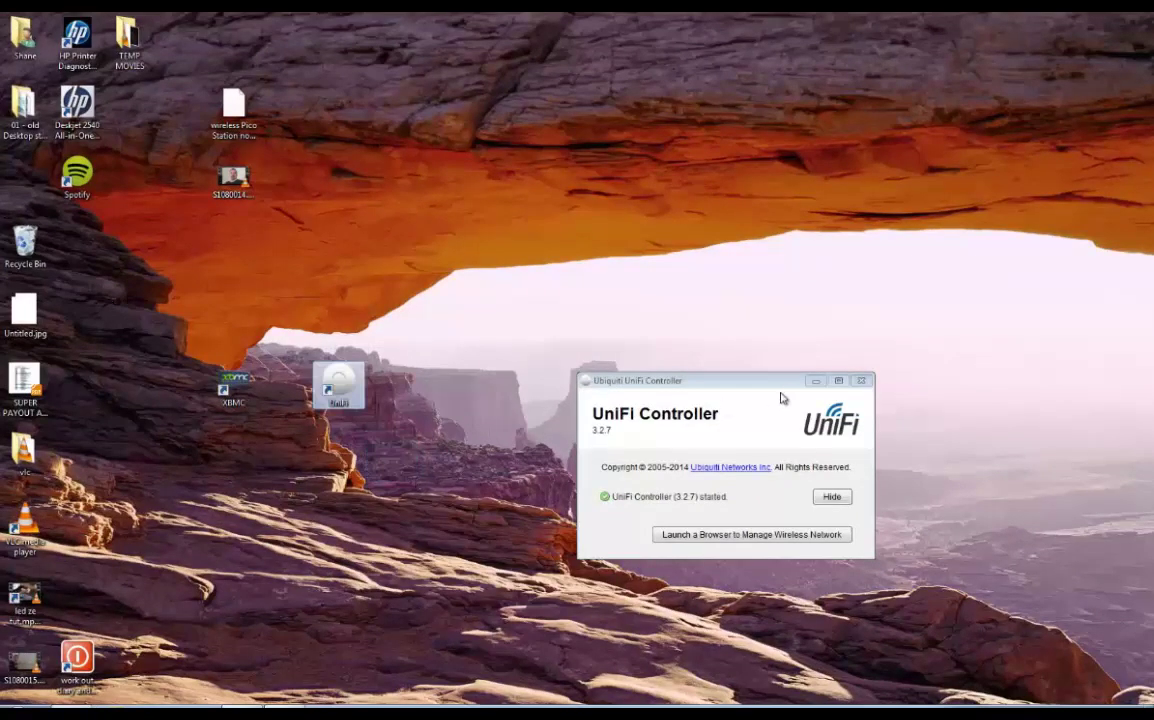
Close the running UniFi controller and restart it from the new desktop shortcut.
left_click(860, 386)
left_click(690, 484)
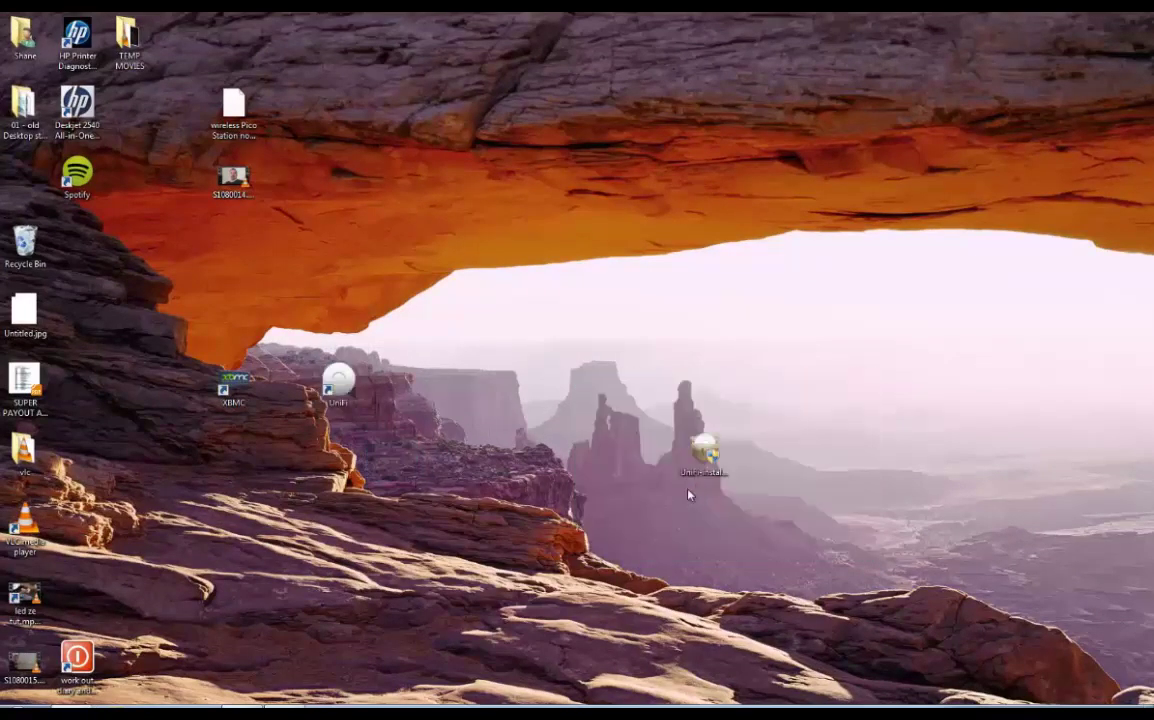
double_click(346, 390)
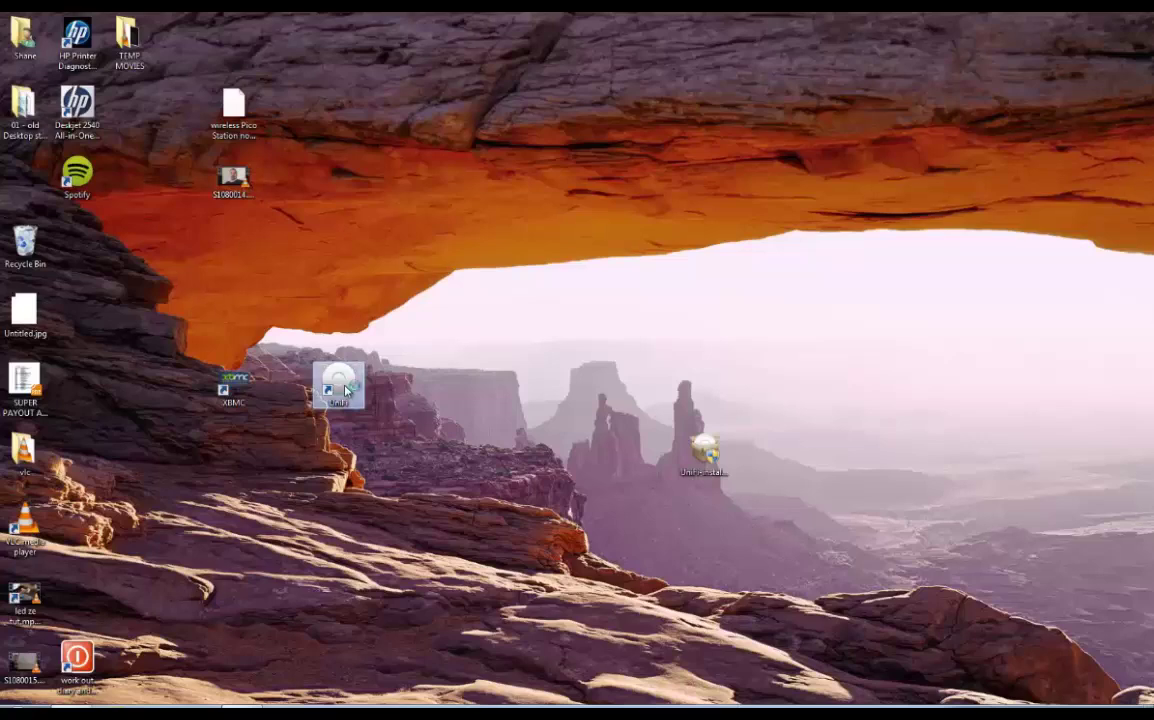